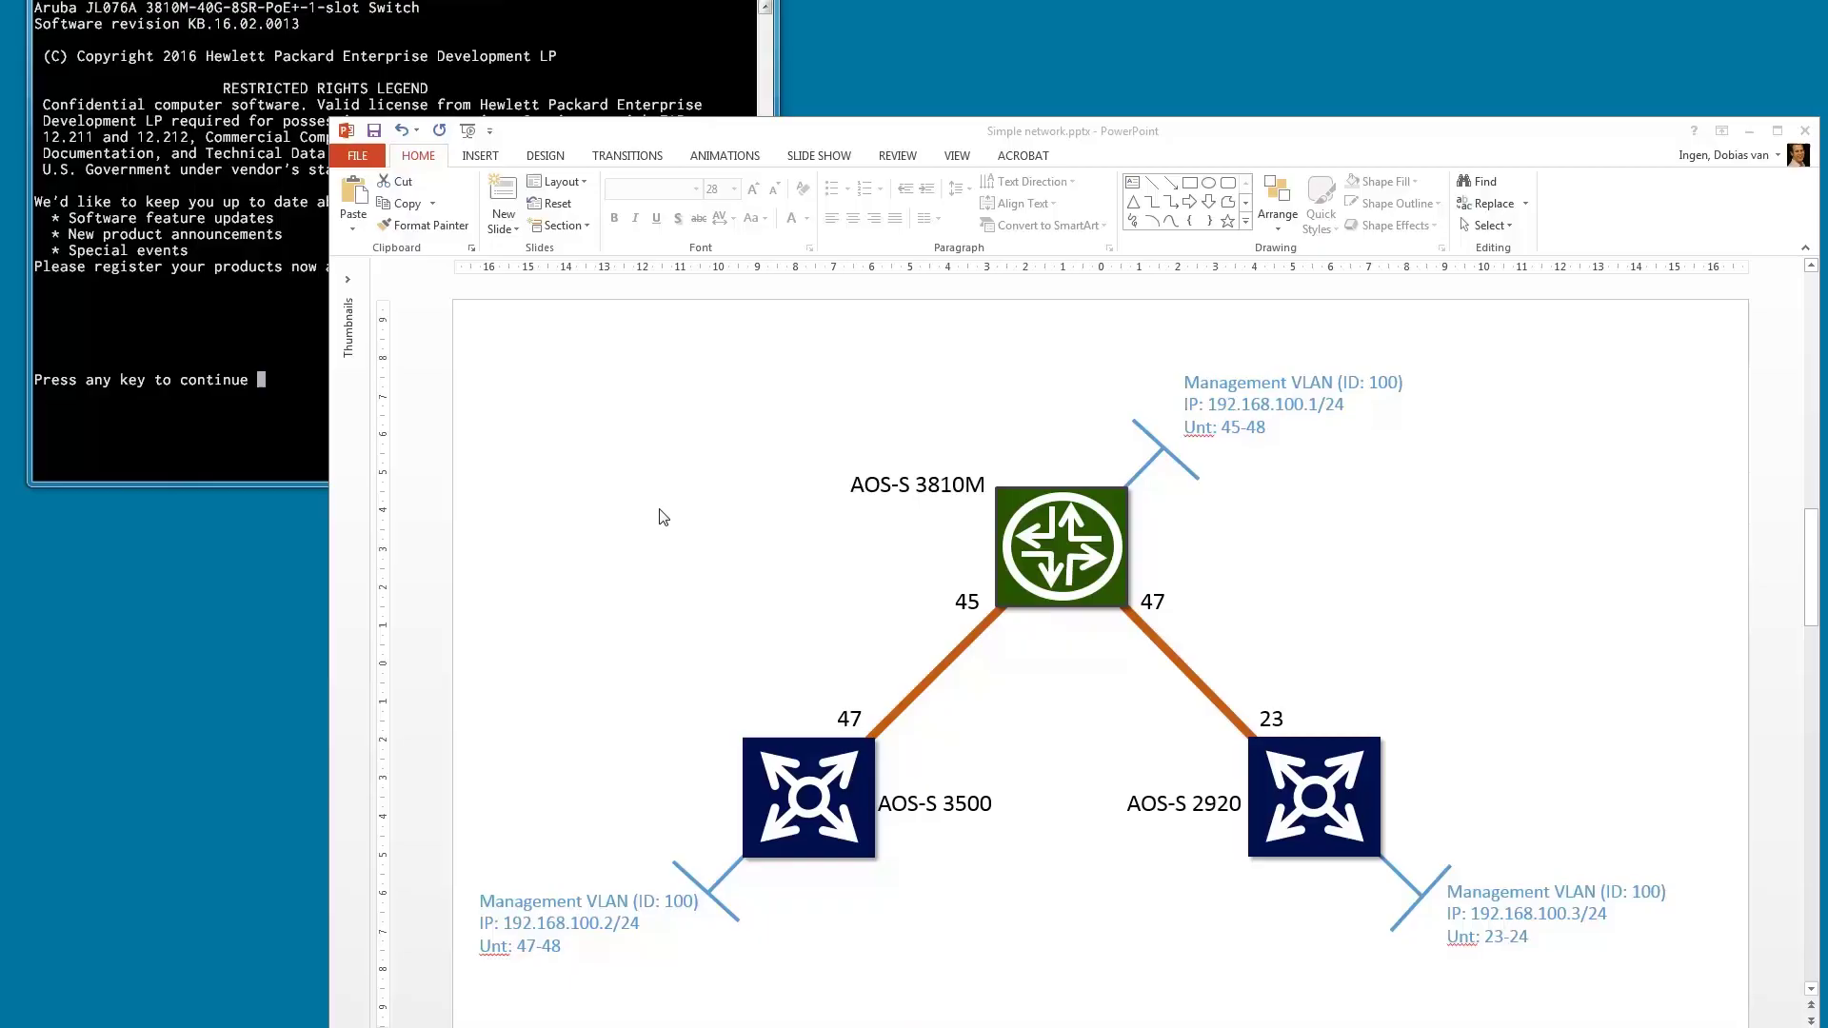
- Show the PowerPoint slide with the 3810 management VLAN commands and switch to the 3810M console, continuing to its command prompt
click(806, 130)
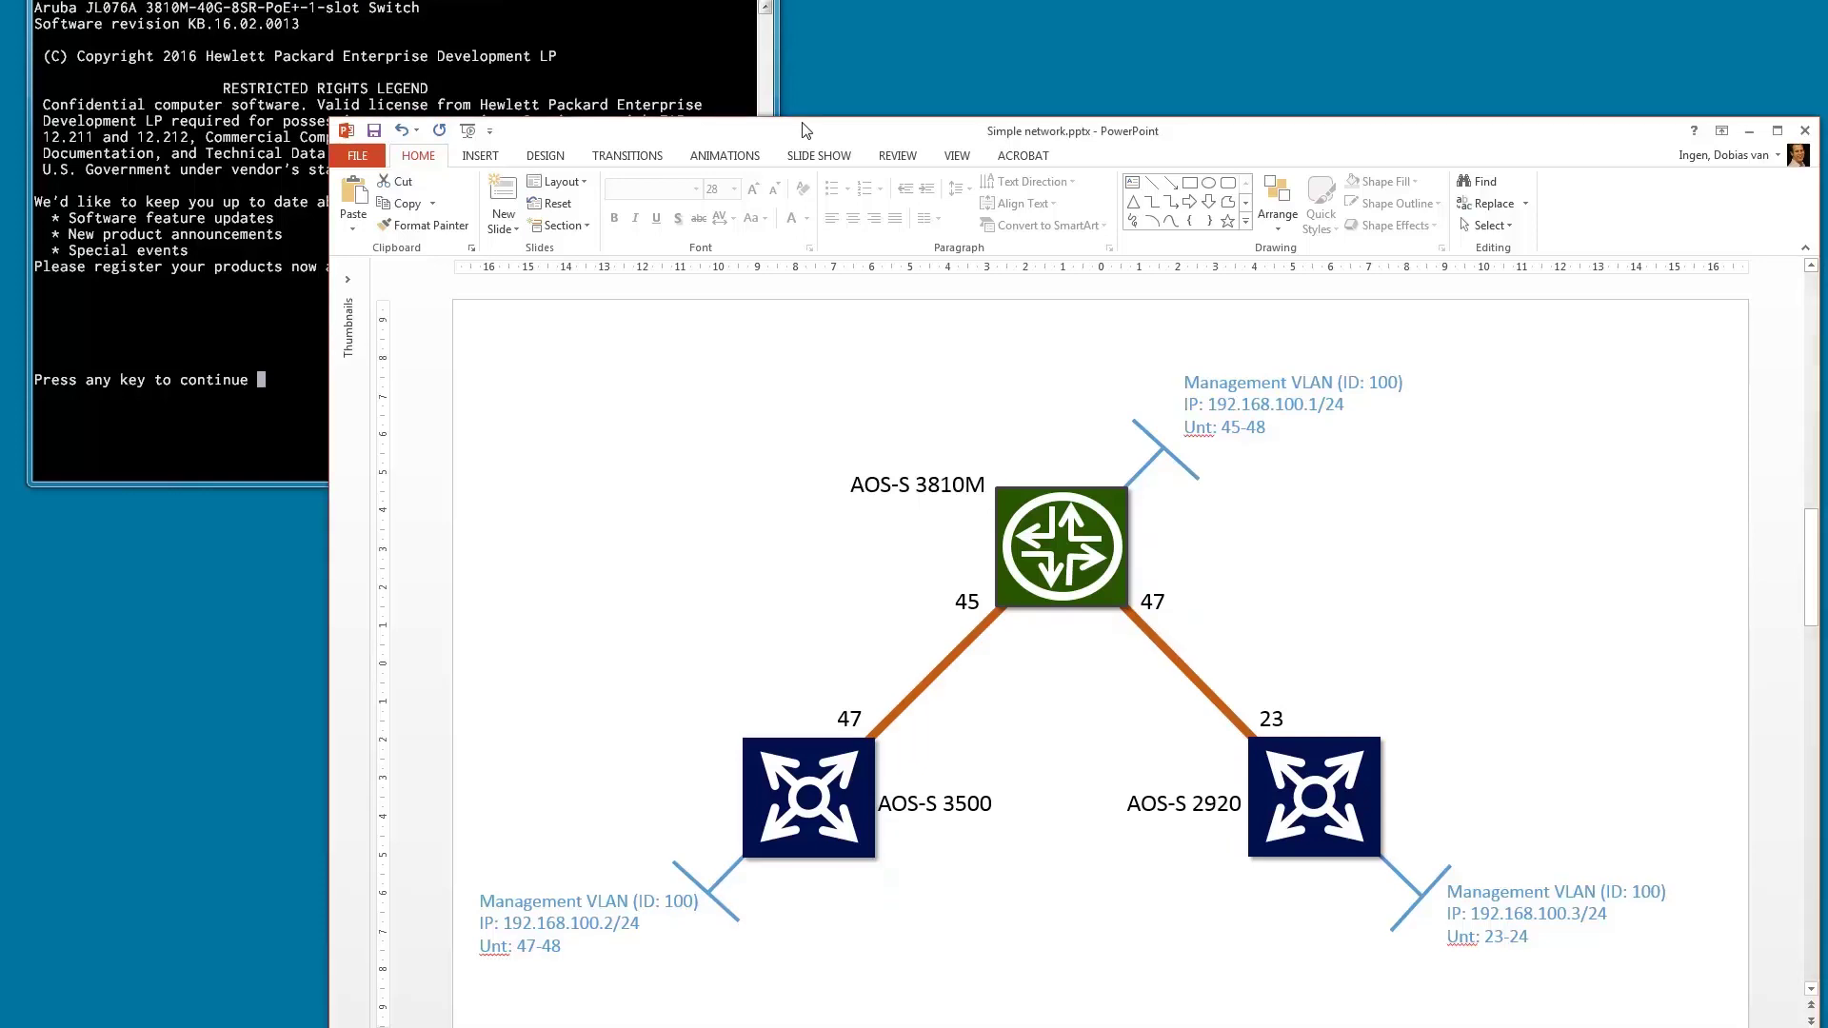
key(Page_Down)
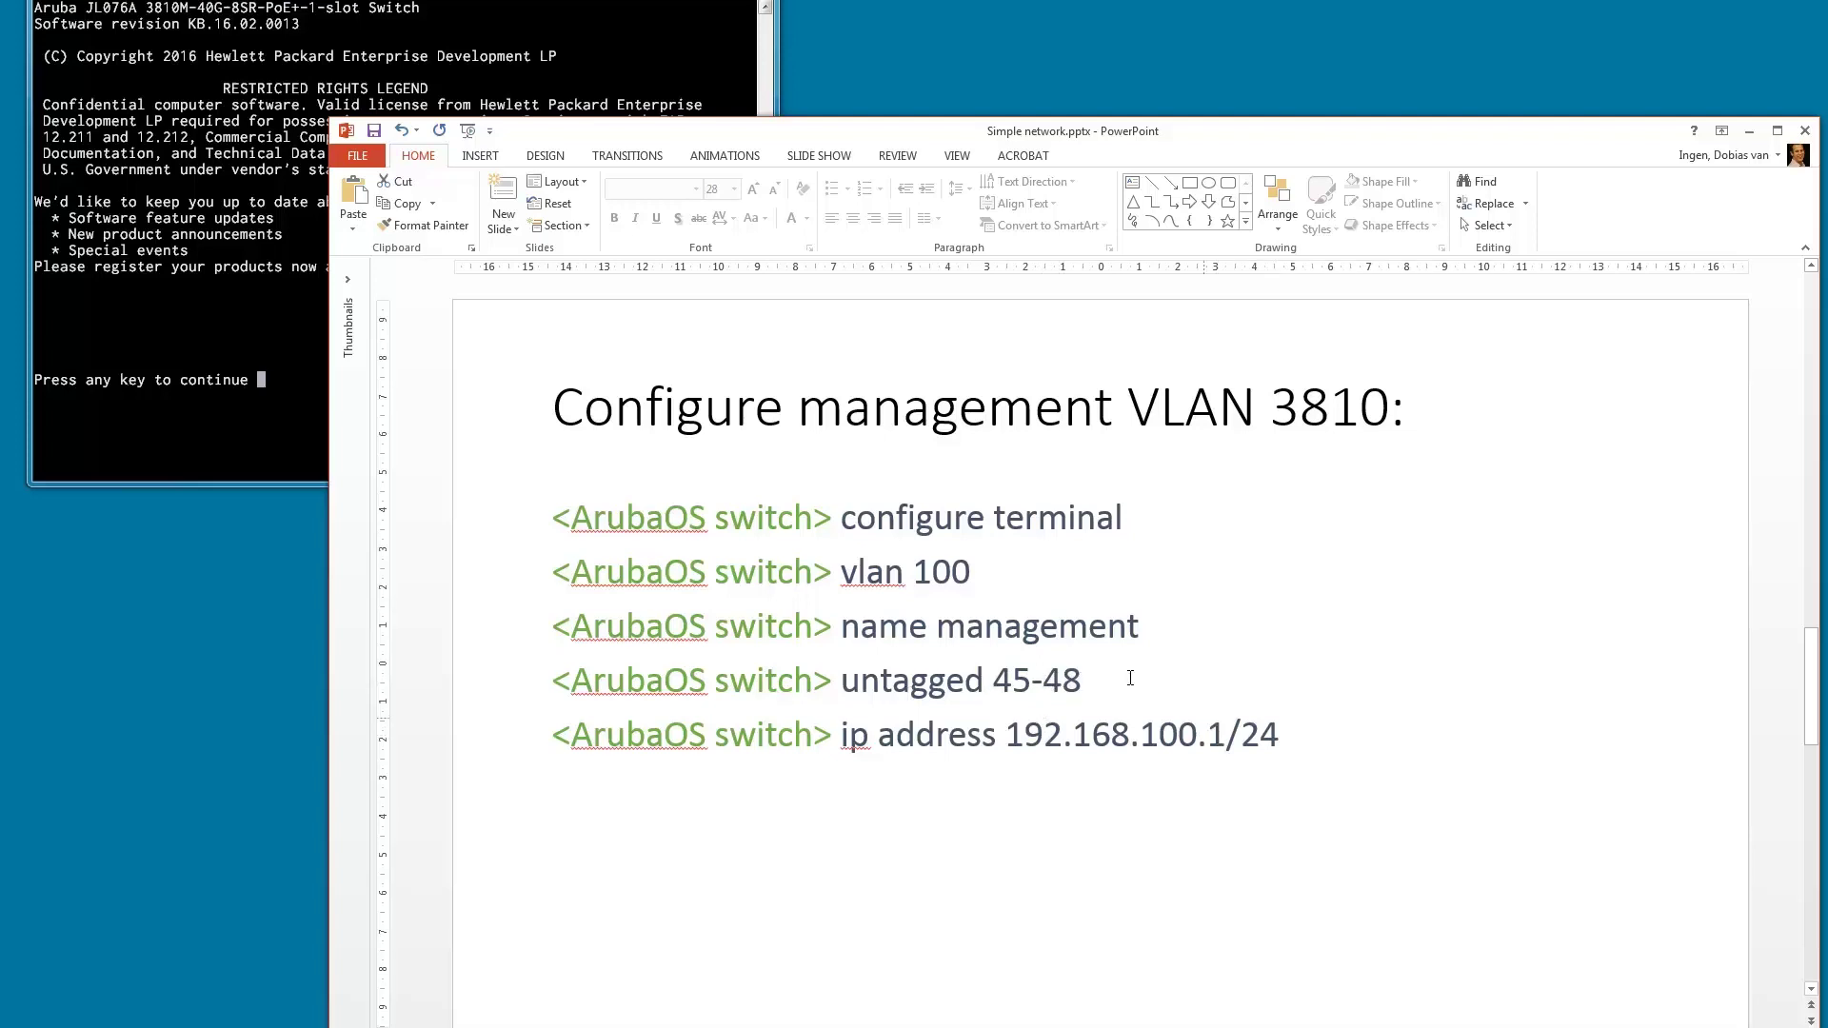
key(alt+Tab)
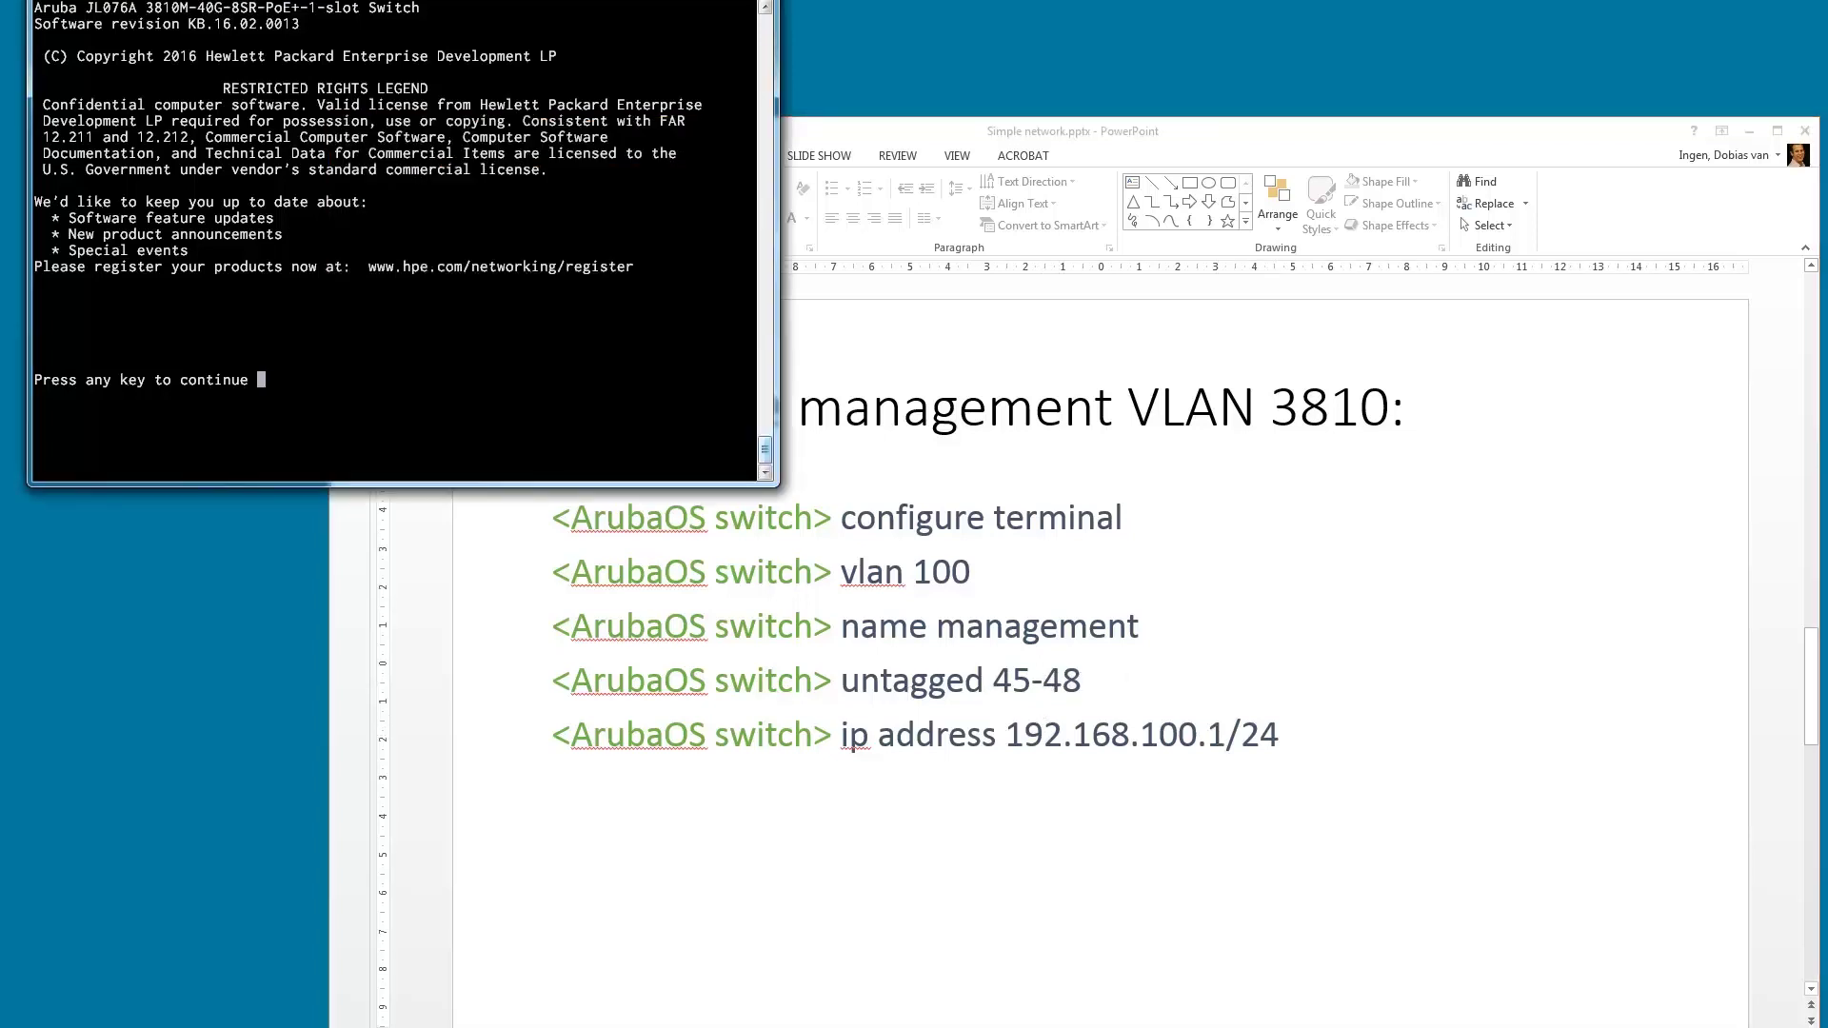
key(Return)
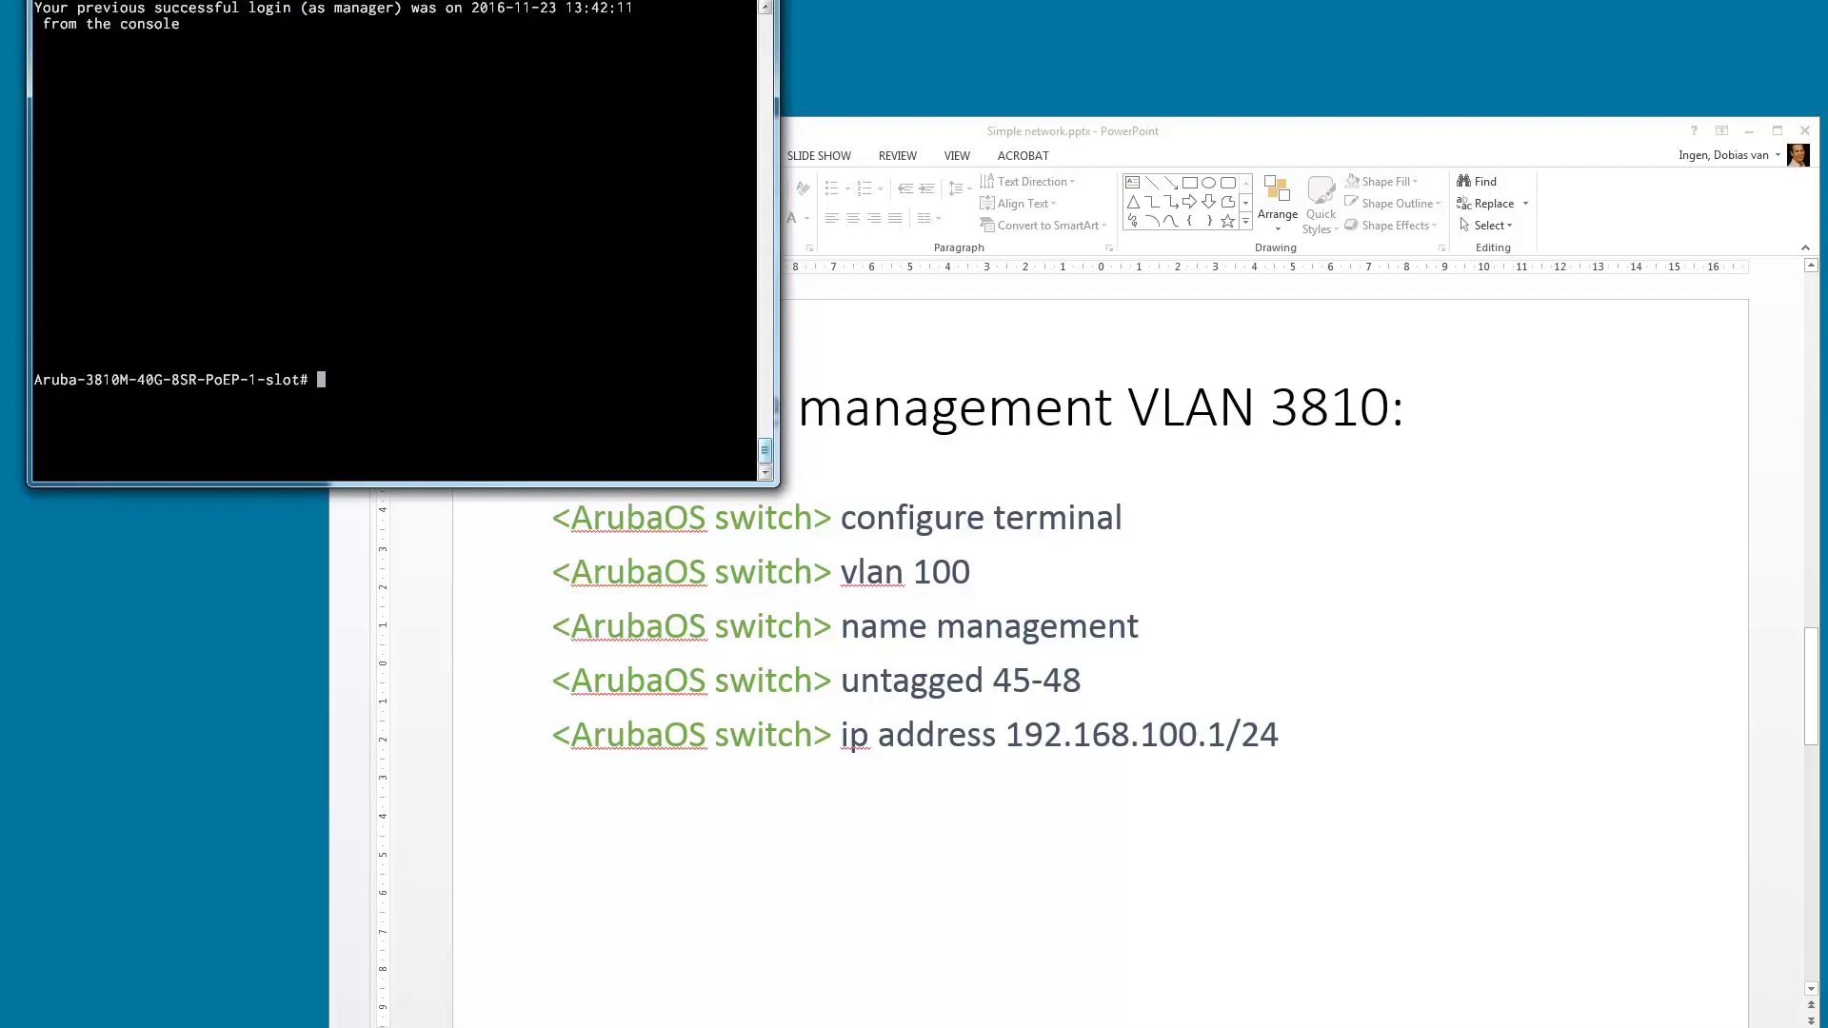
- Enter configuration mode on the 3810M and create VLAN 100 with the name management
text(configure terminal)
key(Return)
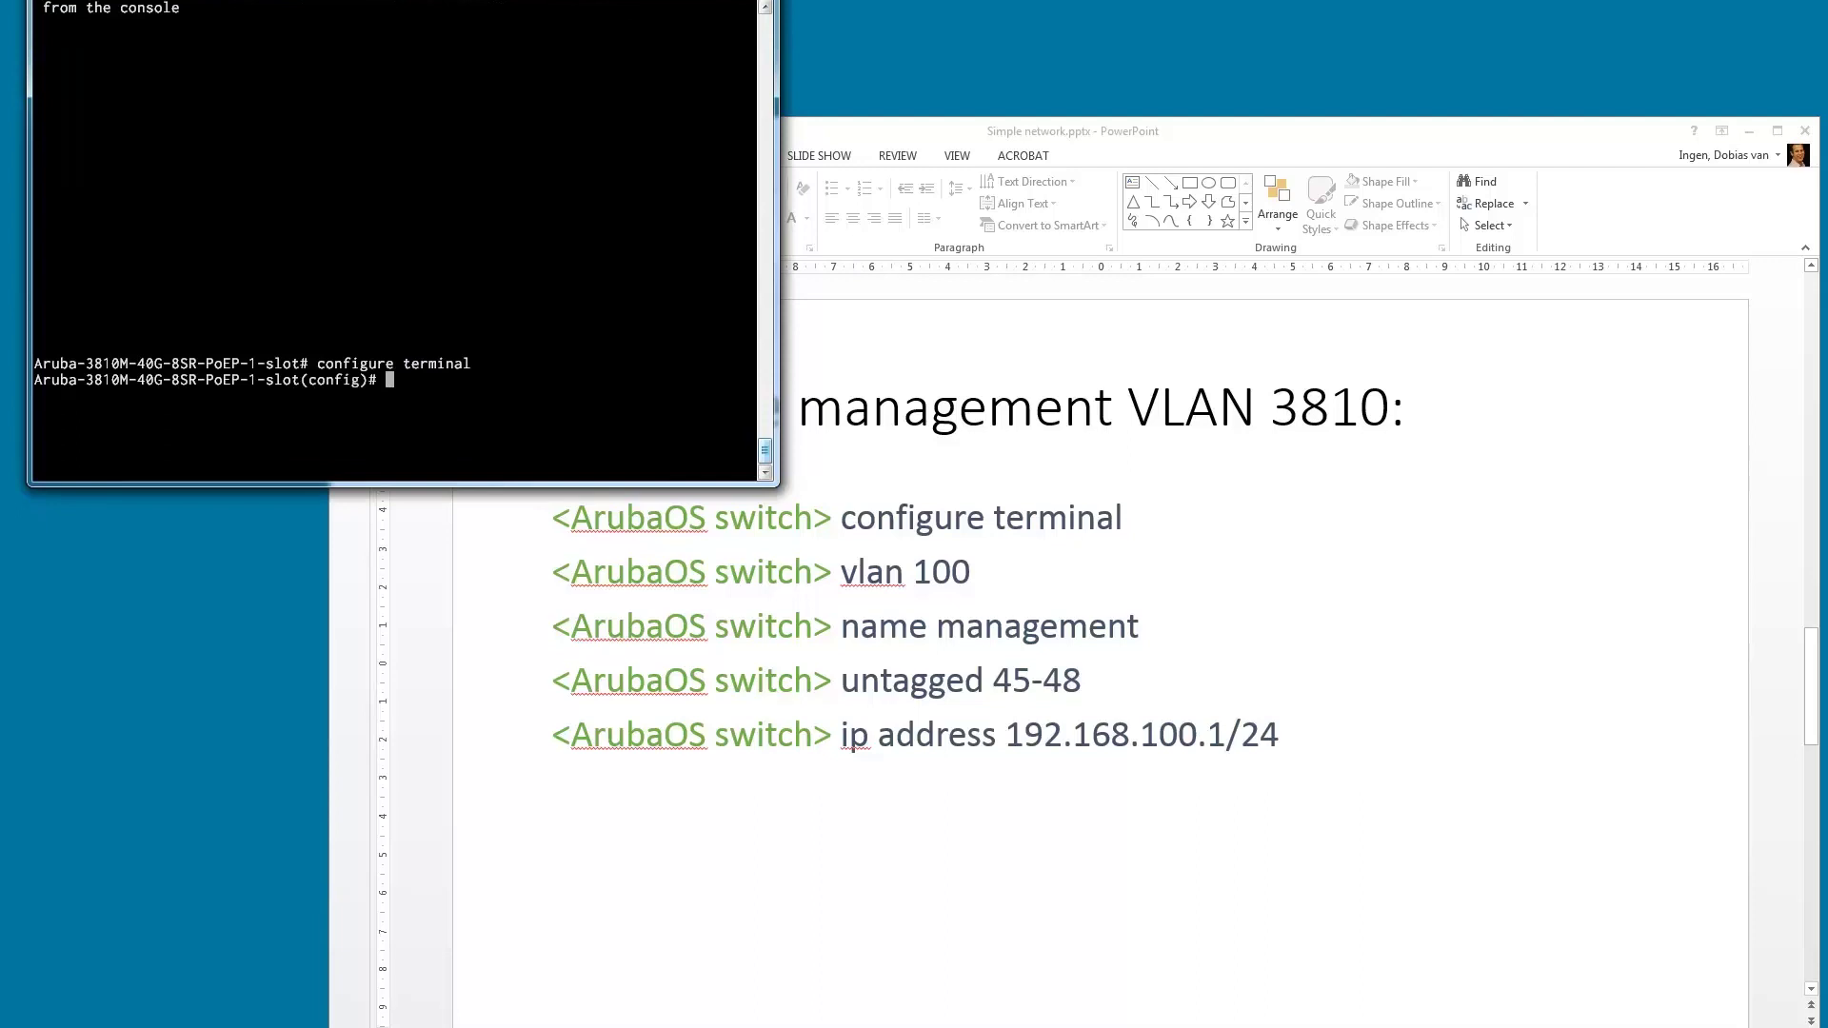
text(vlan 100)
key(Return)
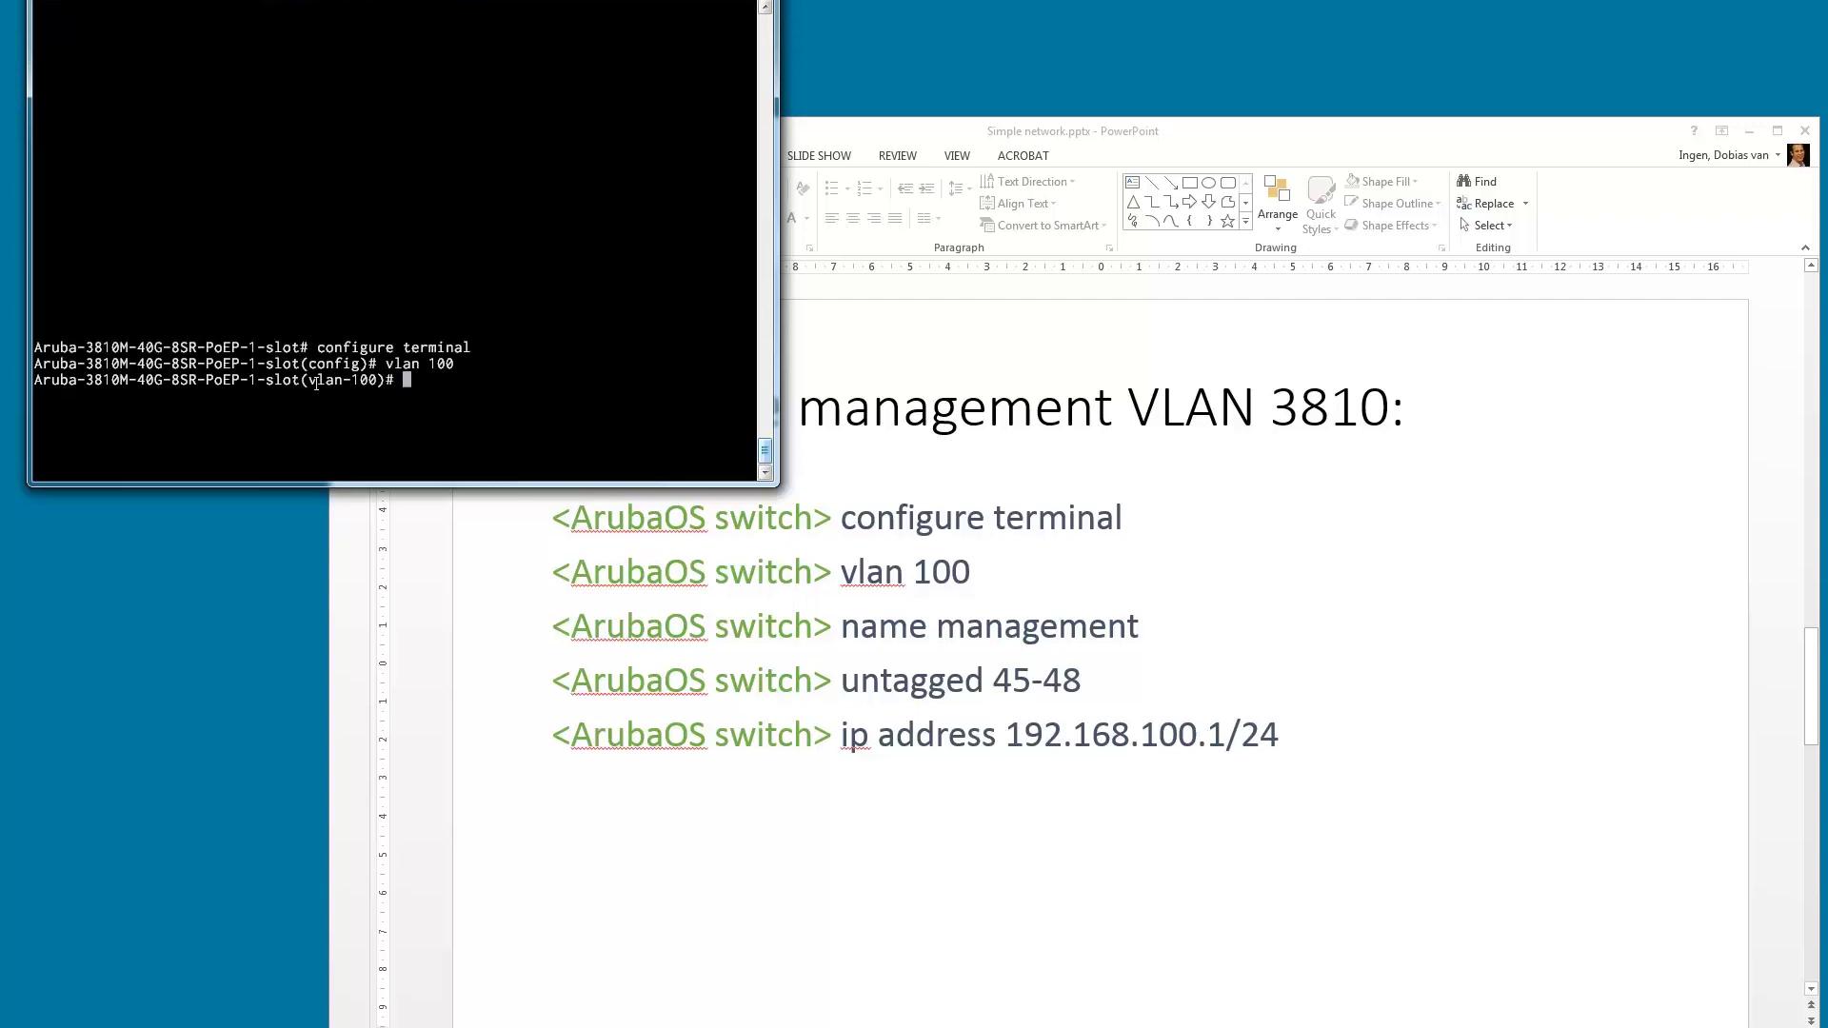
drag(310, 381, 386, 381)
click(409, 380)
text(name management)
key(Return)
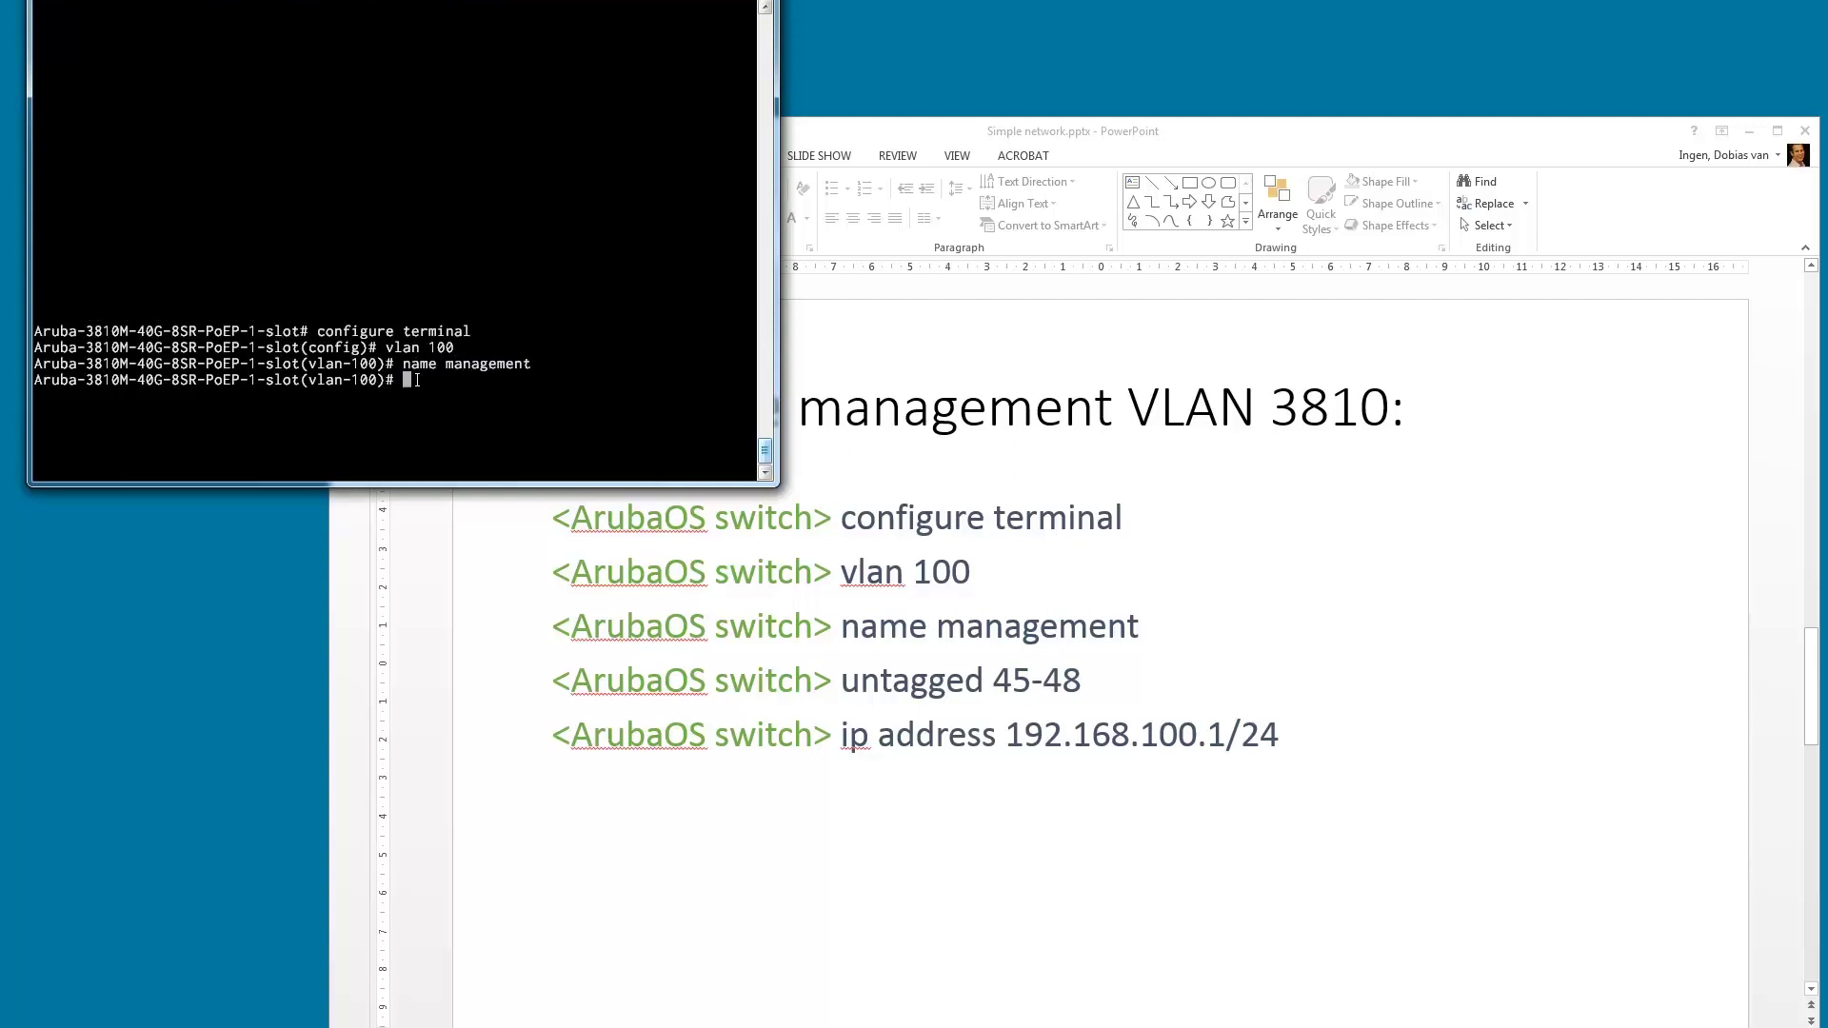
- Assign ports 45-48 as untagged members of VLAN 100 on the 3810M
text(un)
key(Tab)
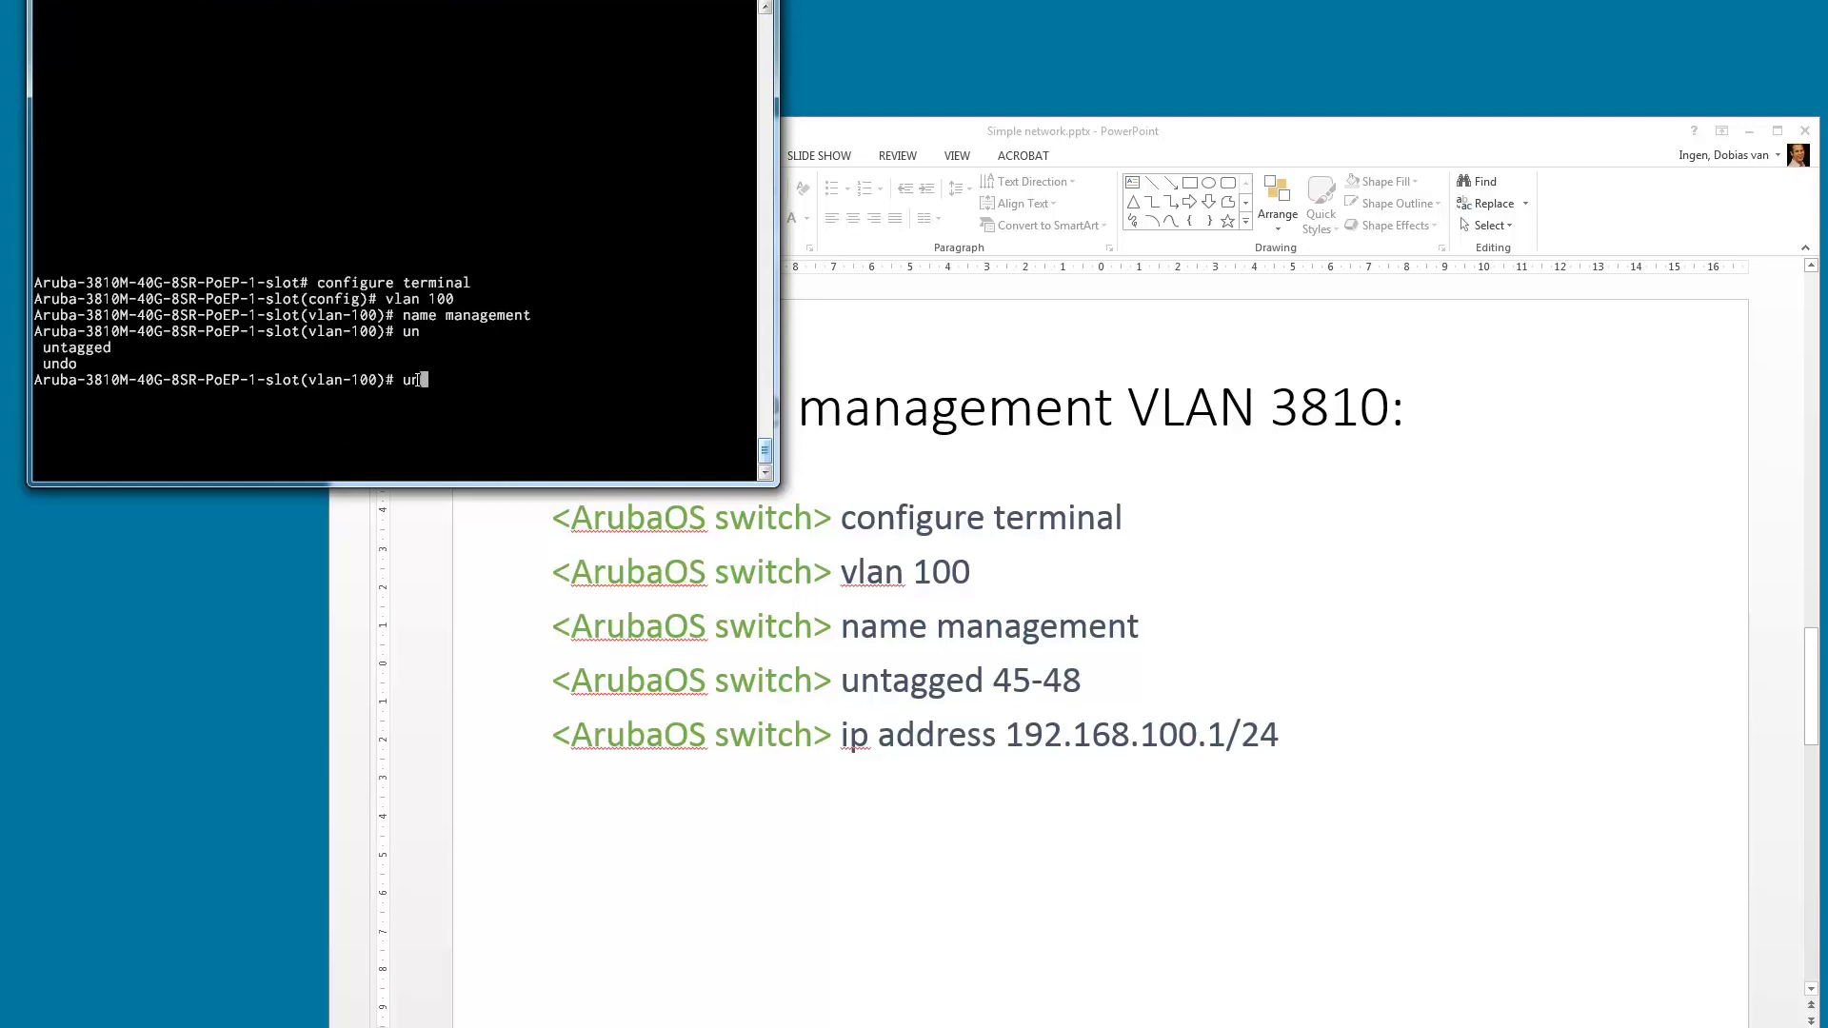
text(tagged 45-48)
key(Return)
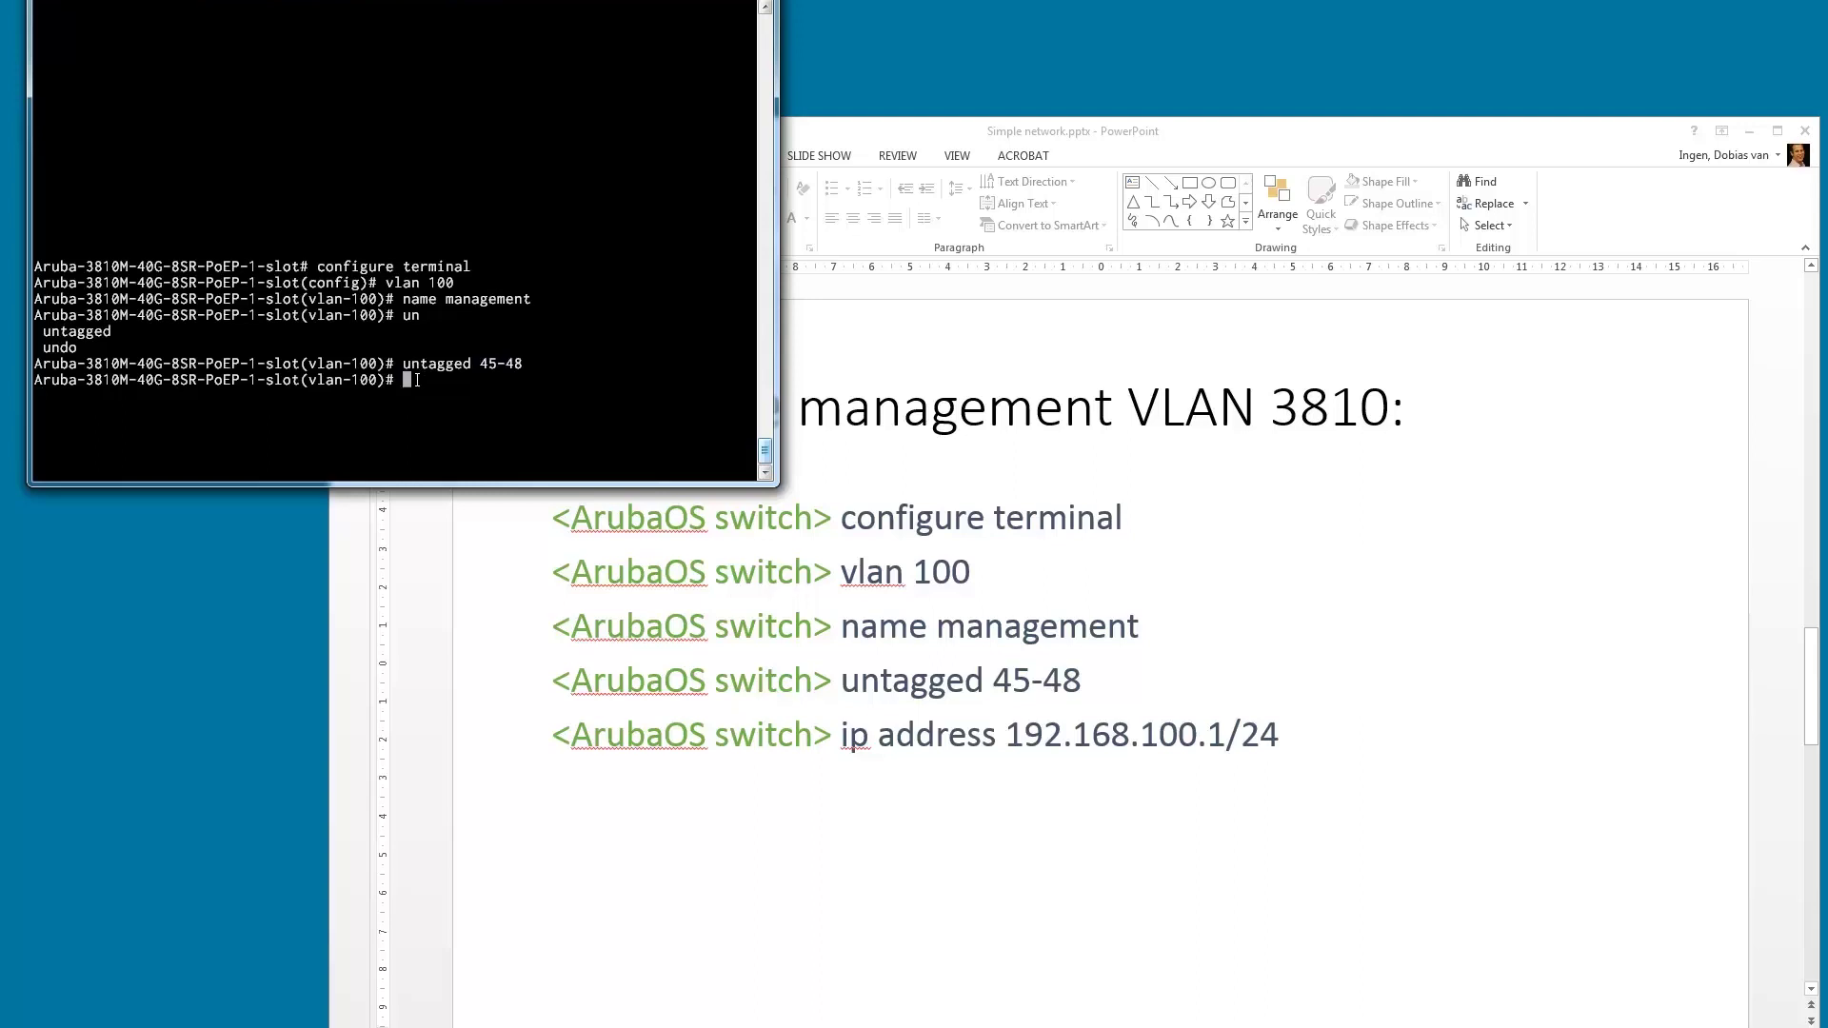
- Check the IP address command's mask syntax, assign 192.168.100.1/24 to VLAN 100, and leave the VLAN context
text(ip address 192.168.100.1/24)
key(BackSpace)
key(BackSpace)
key(BackSpace)
text(?)
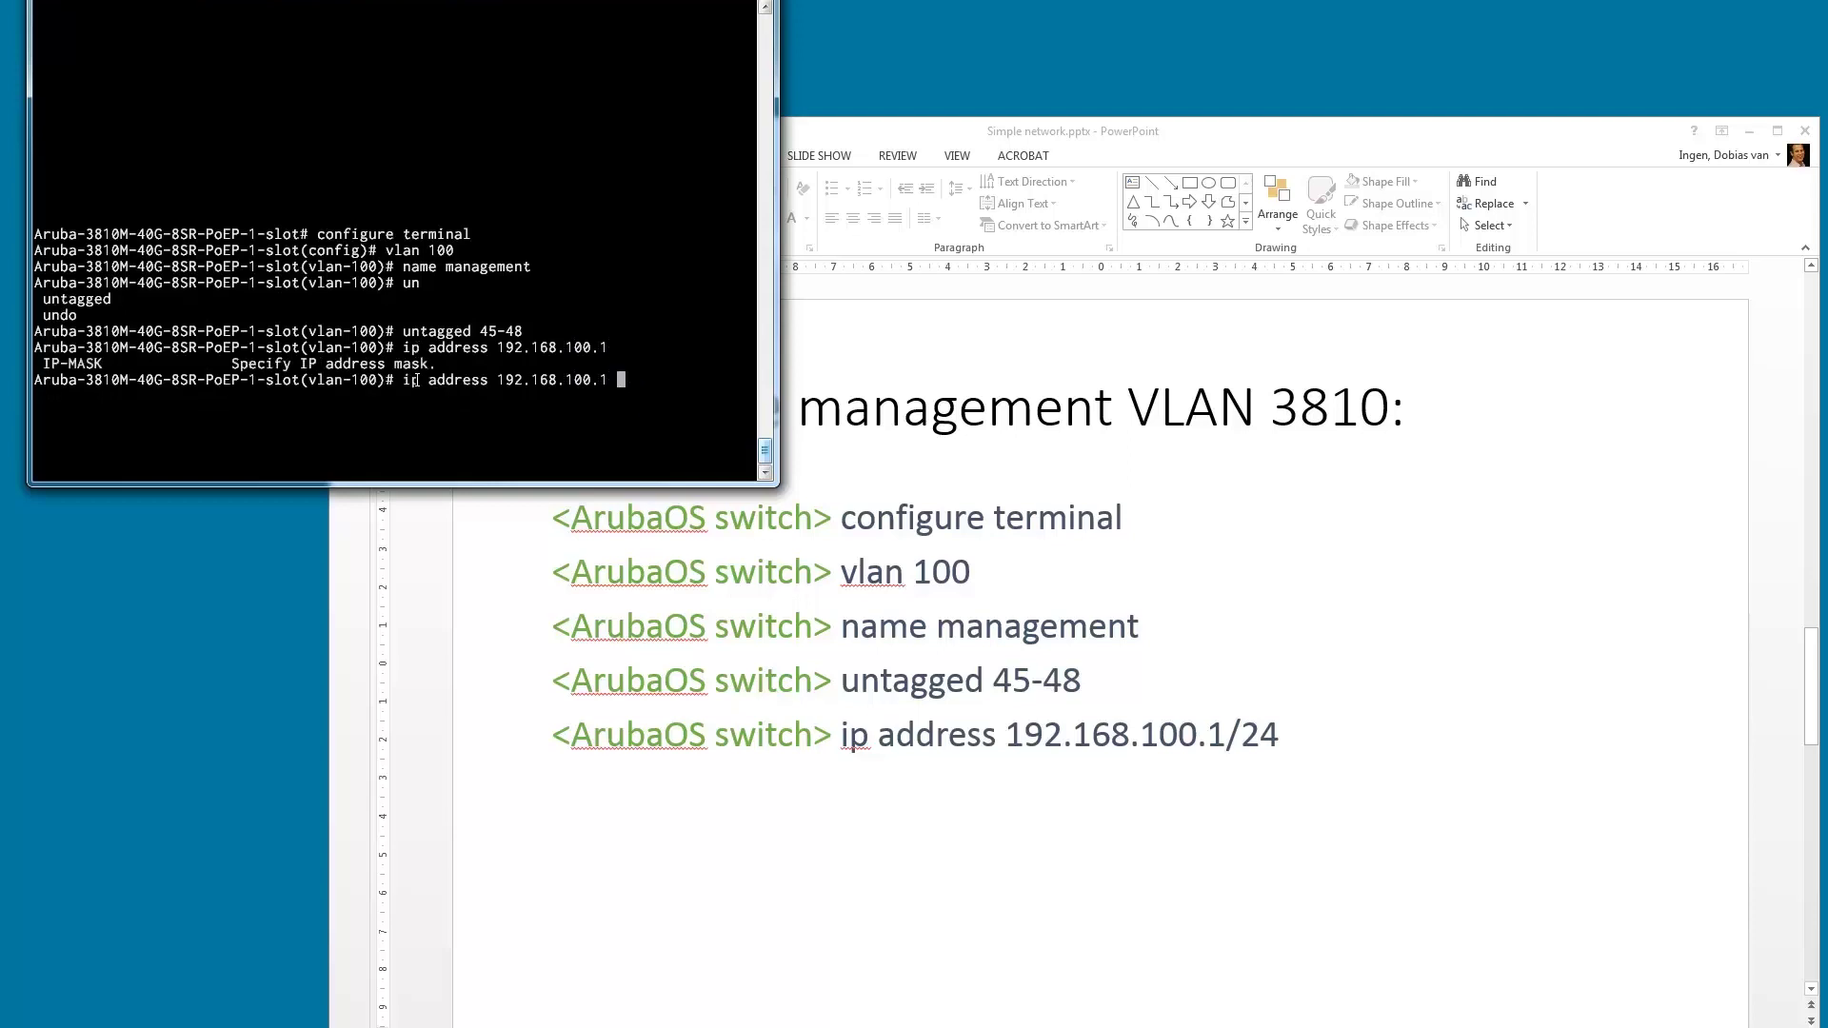
text(255.255.255.)
key(BackSpace)
key(BackSpace)
key(BackSpace)
key(BackSpace)
key(BackSpace)
key(BackSpace)
key(BackSpace)
key(BackSpace)
key(BackSpace)
key(BackSpace)
key(BackSpace)
key(BackSpace)
key(BackSpace)
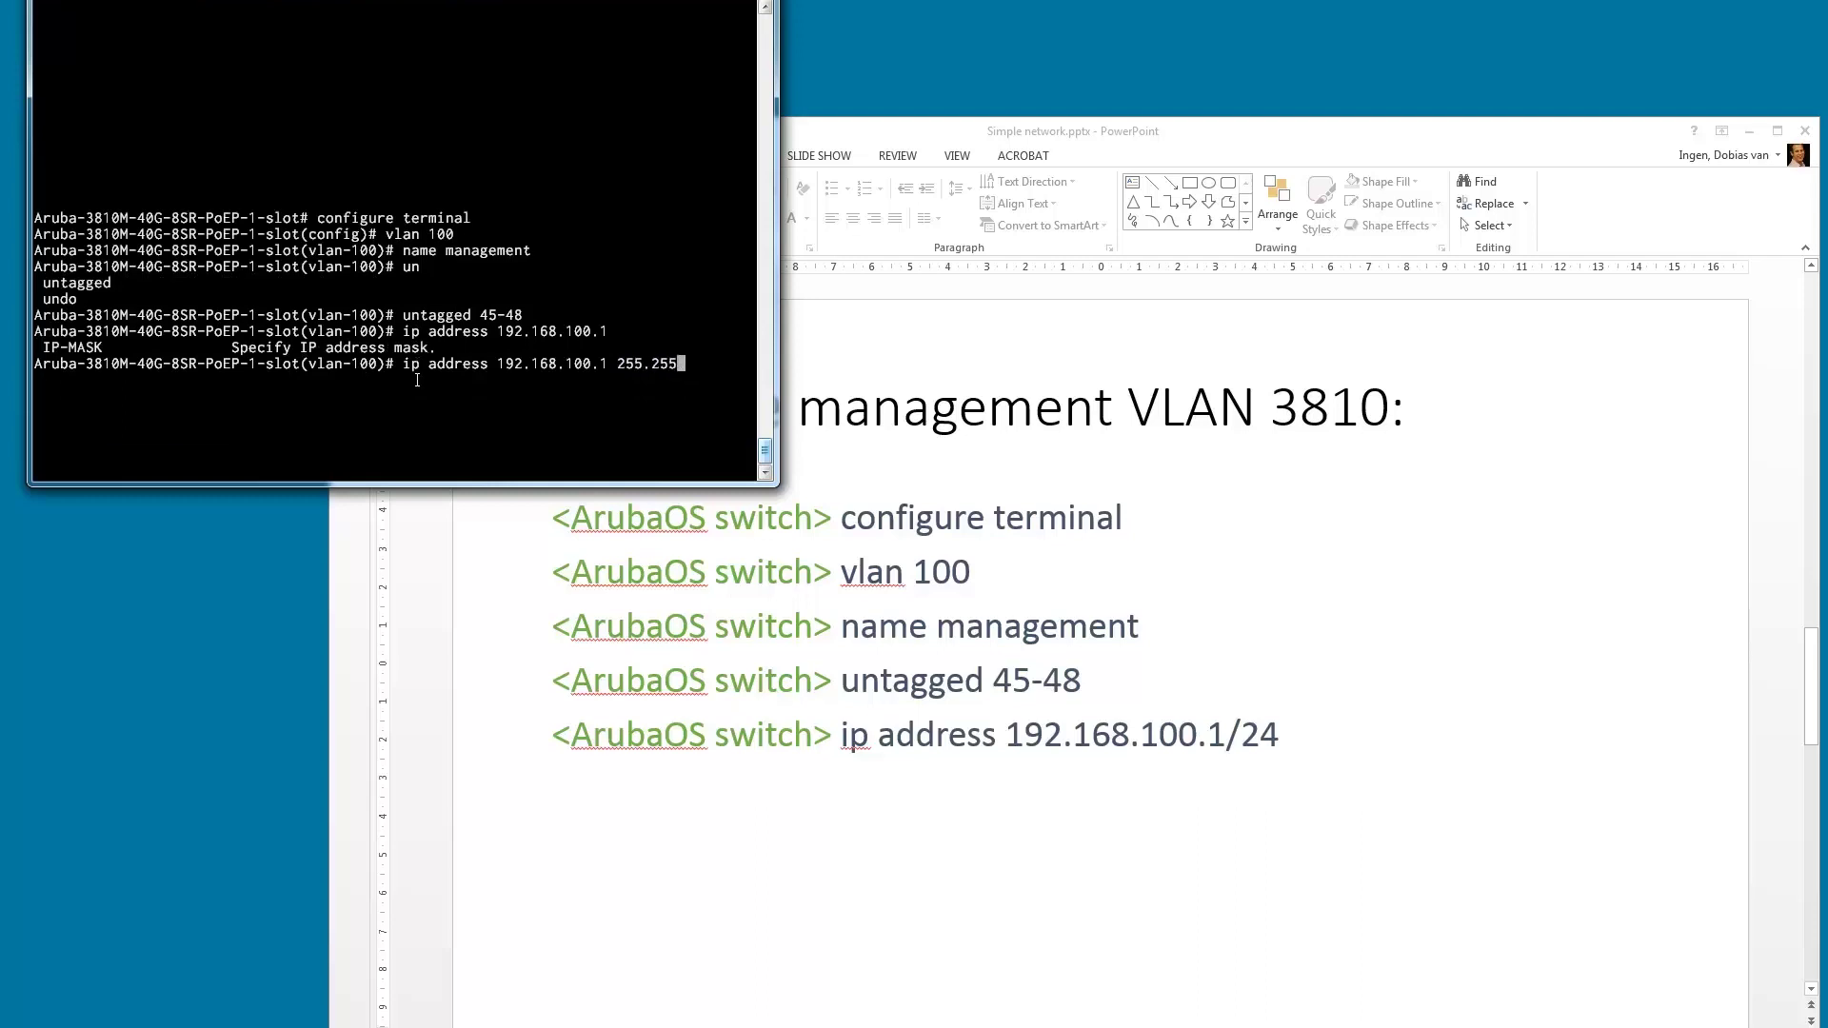
text(/24)
key(Return)
text(exit)
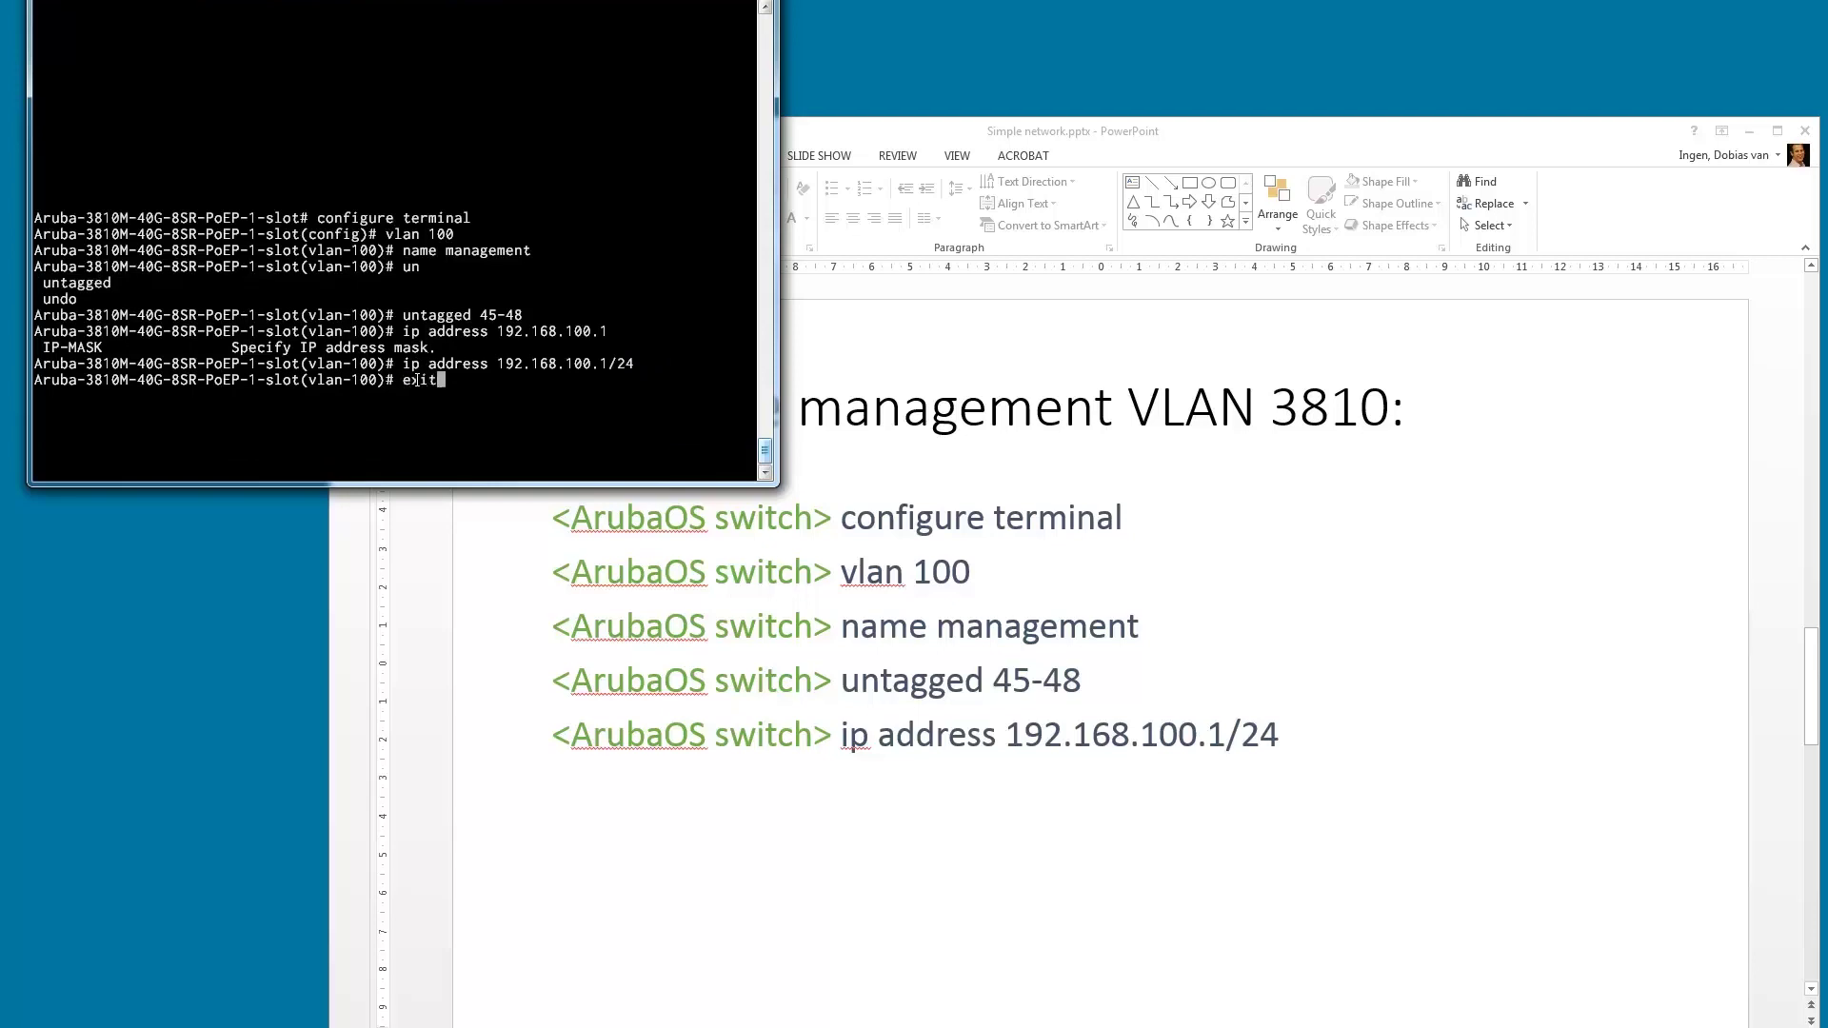
key(Return)
- Display the 3810M's full running configuration and its VLAN list to check the VLAN 100 settings
text(sh run)
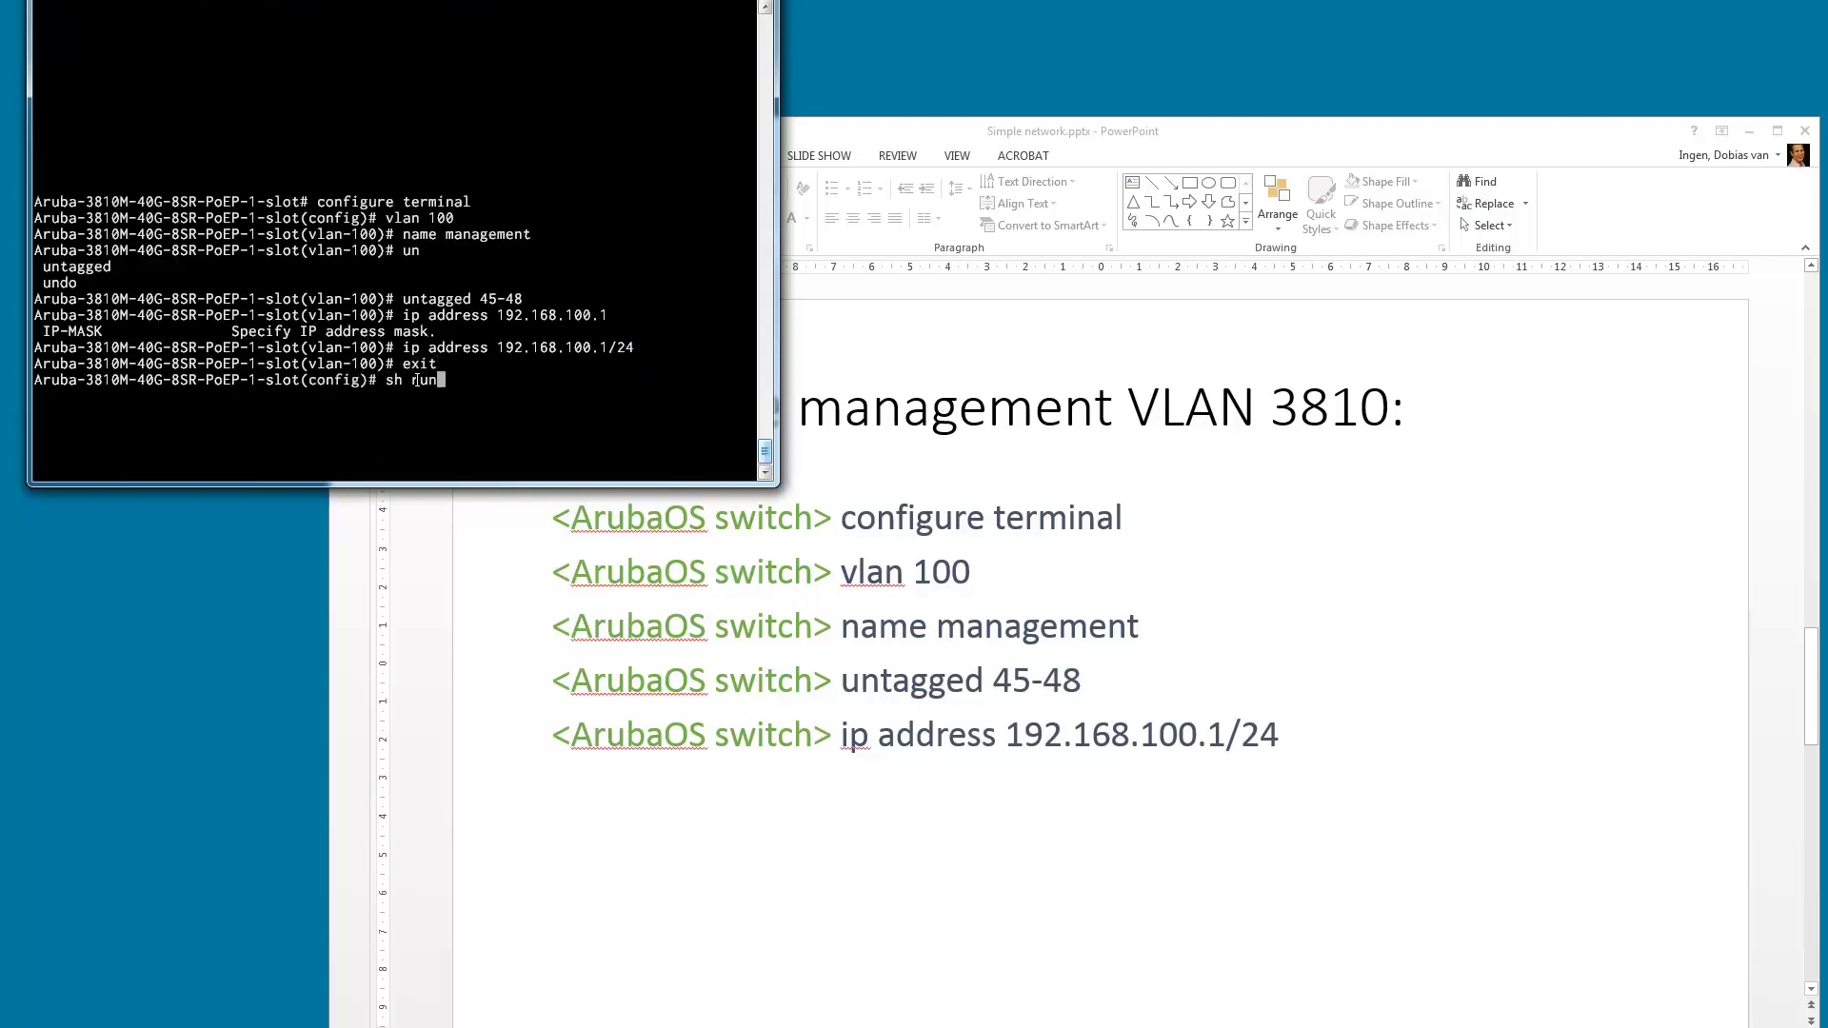
key(Return)
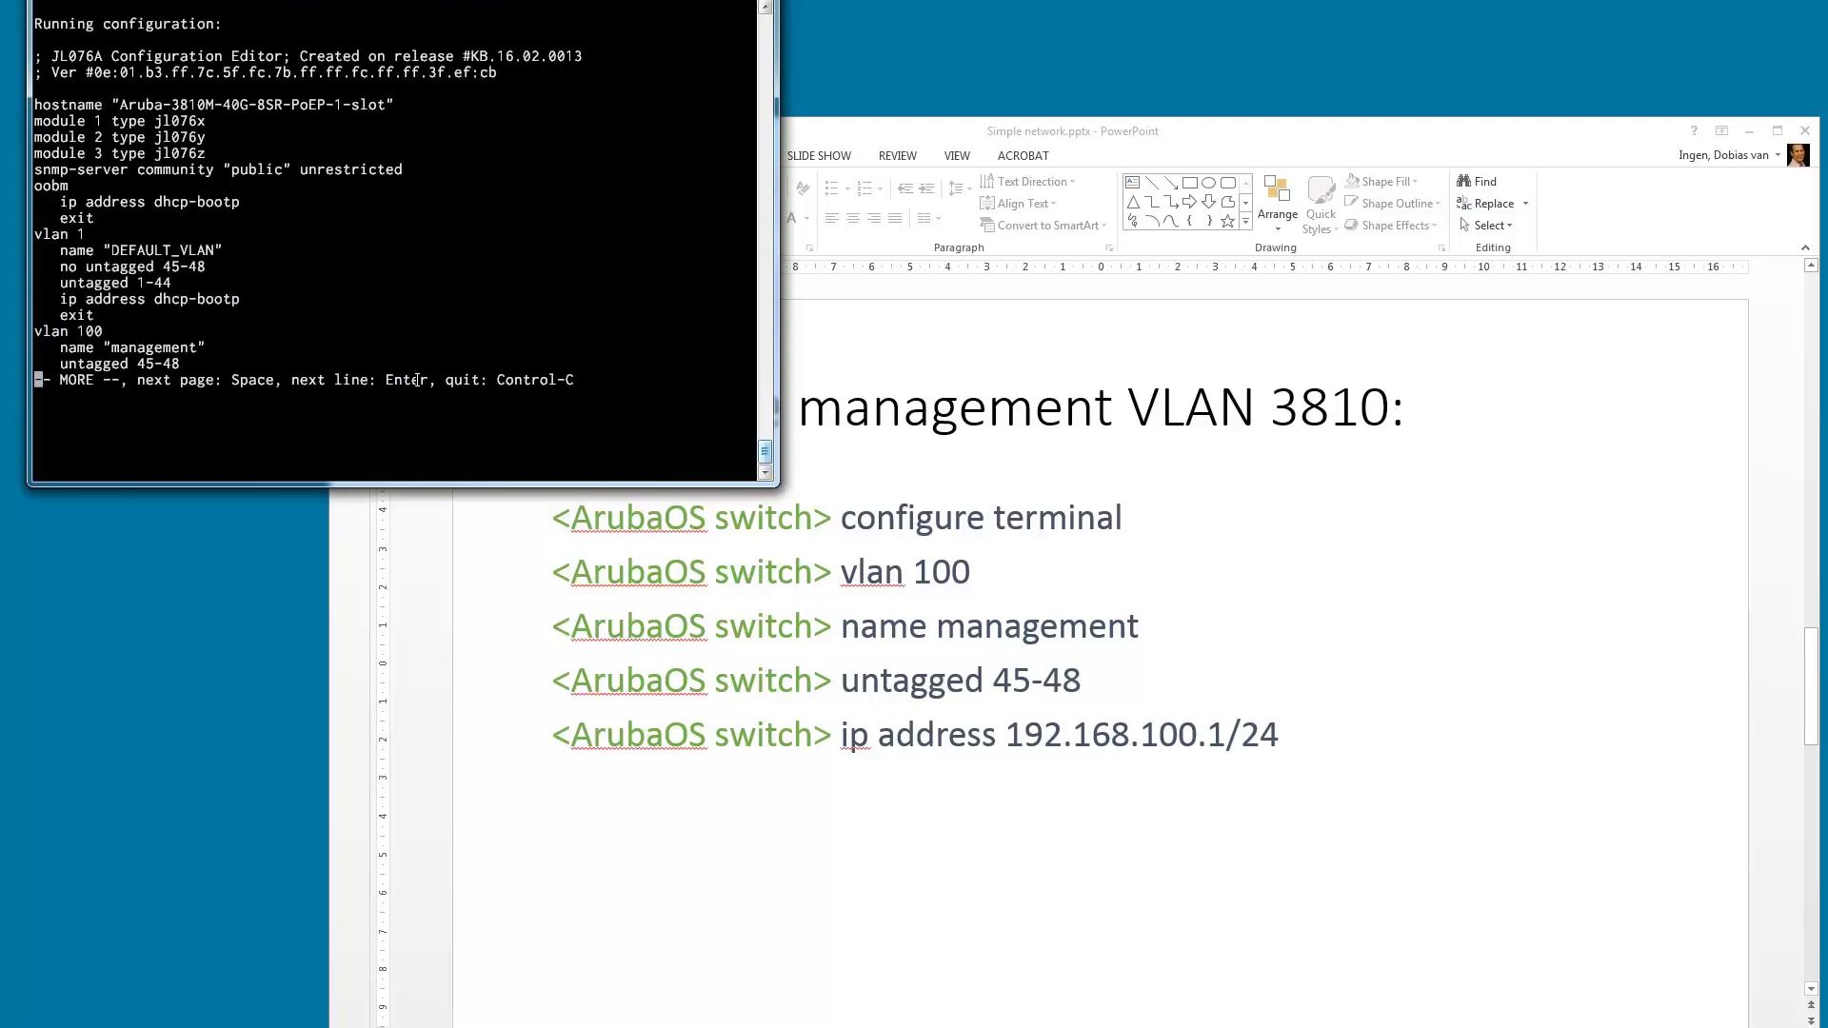
key(space)
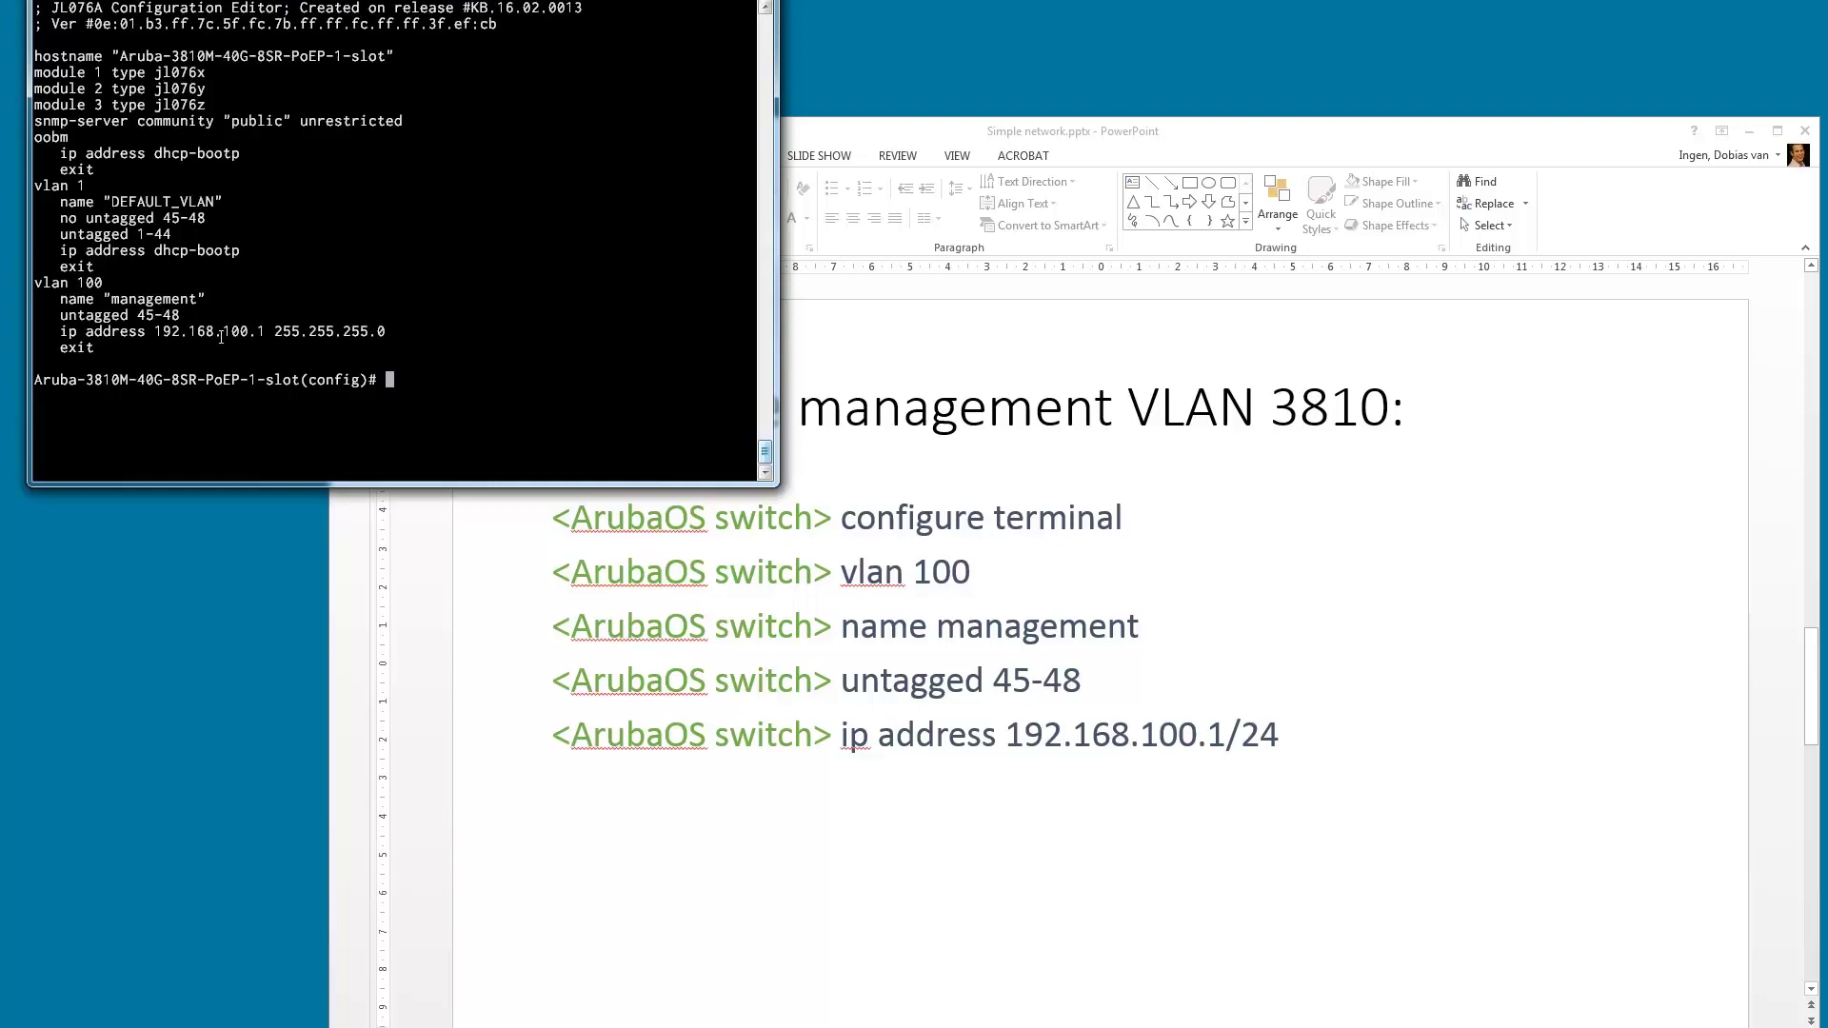
text(sh vlan)
key(Return)
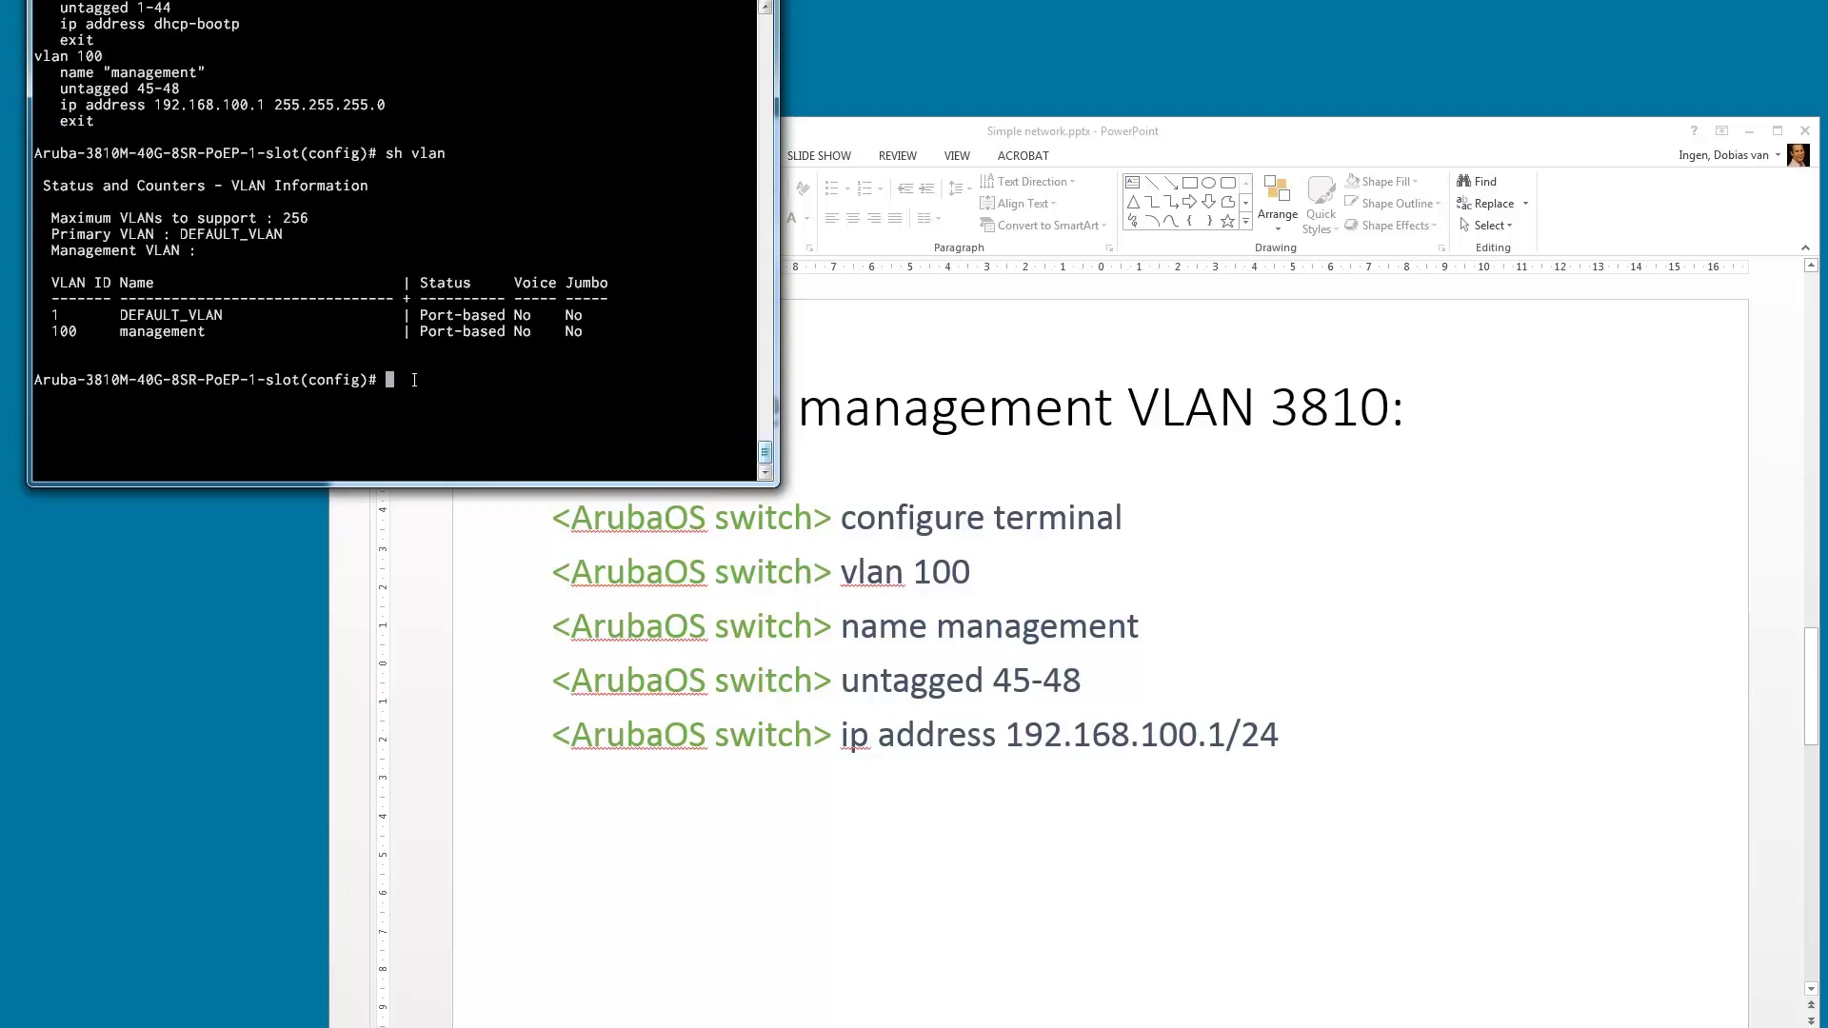
- Display the 3810M's IP service overview and examine the management VLAN's IP address
text(sh ip brie)
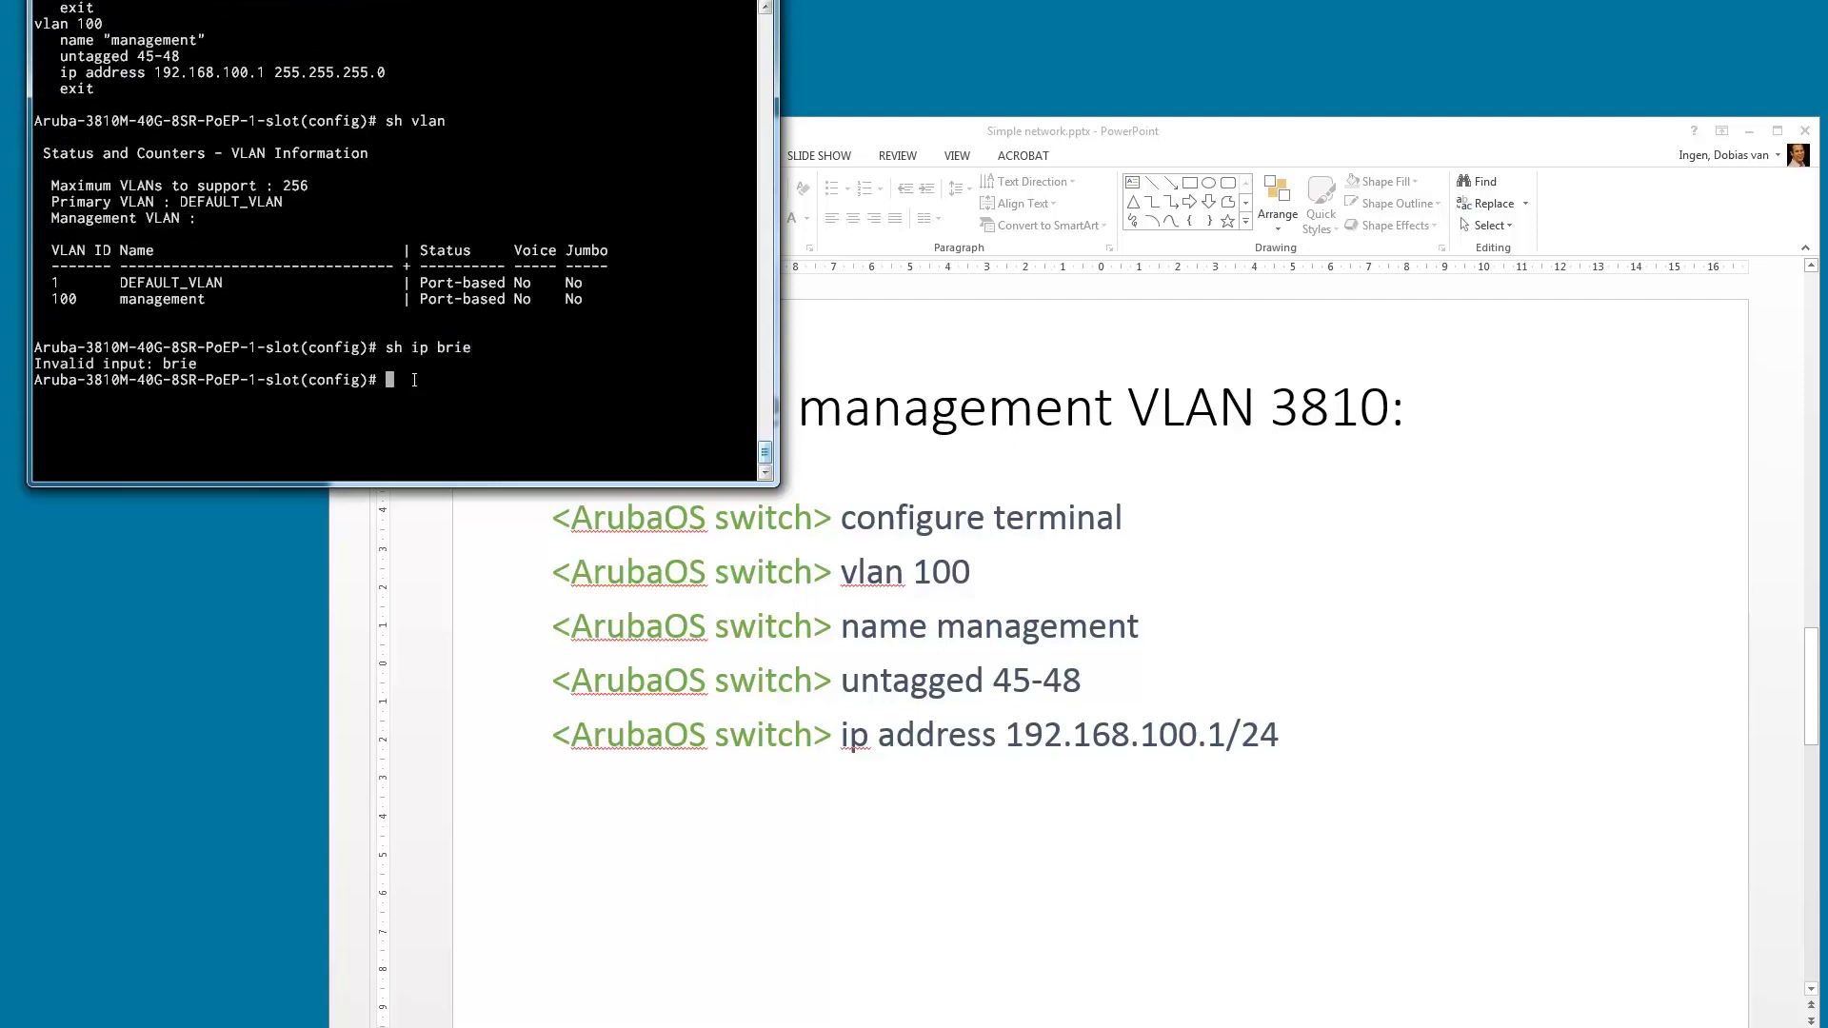
text(sh ip bri)
key(BackSpace)
key(BackSpace)
key(BackSpace)
key(BackSpace)
key(BackSpace)
text(p?)
key(Return)
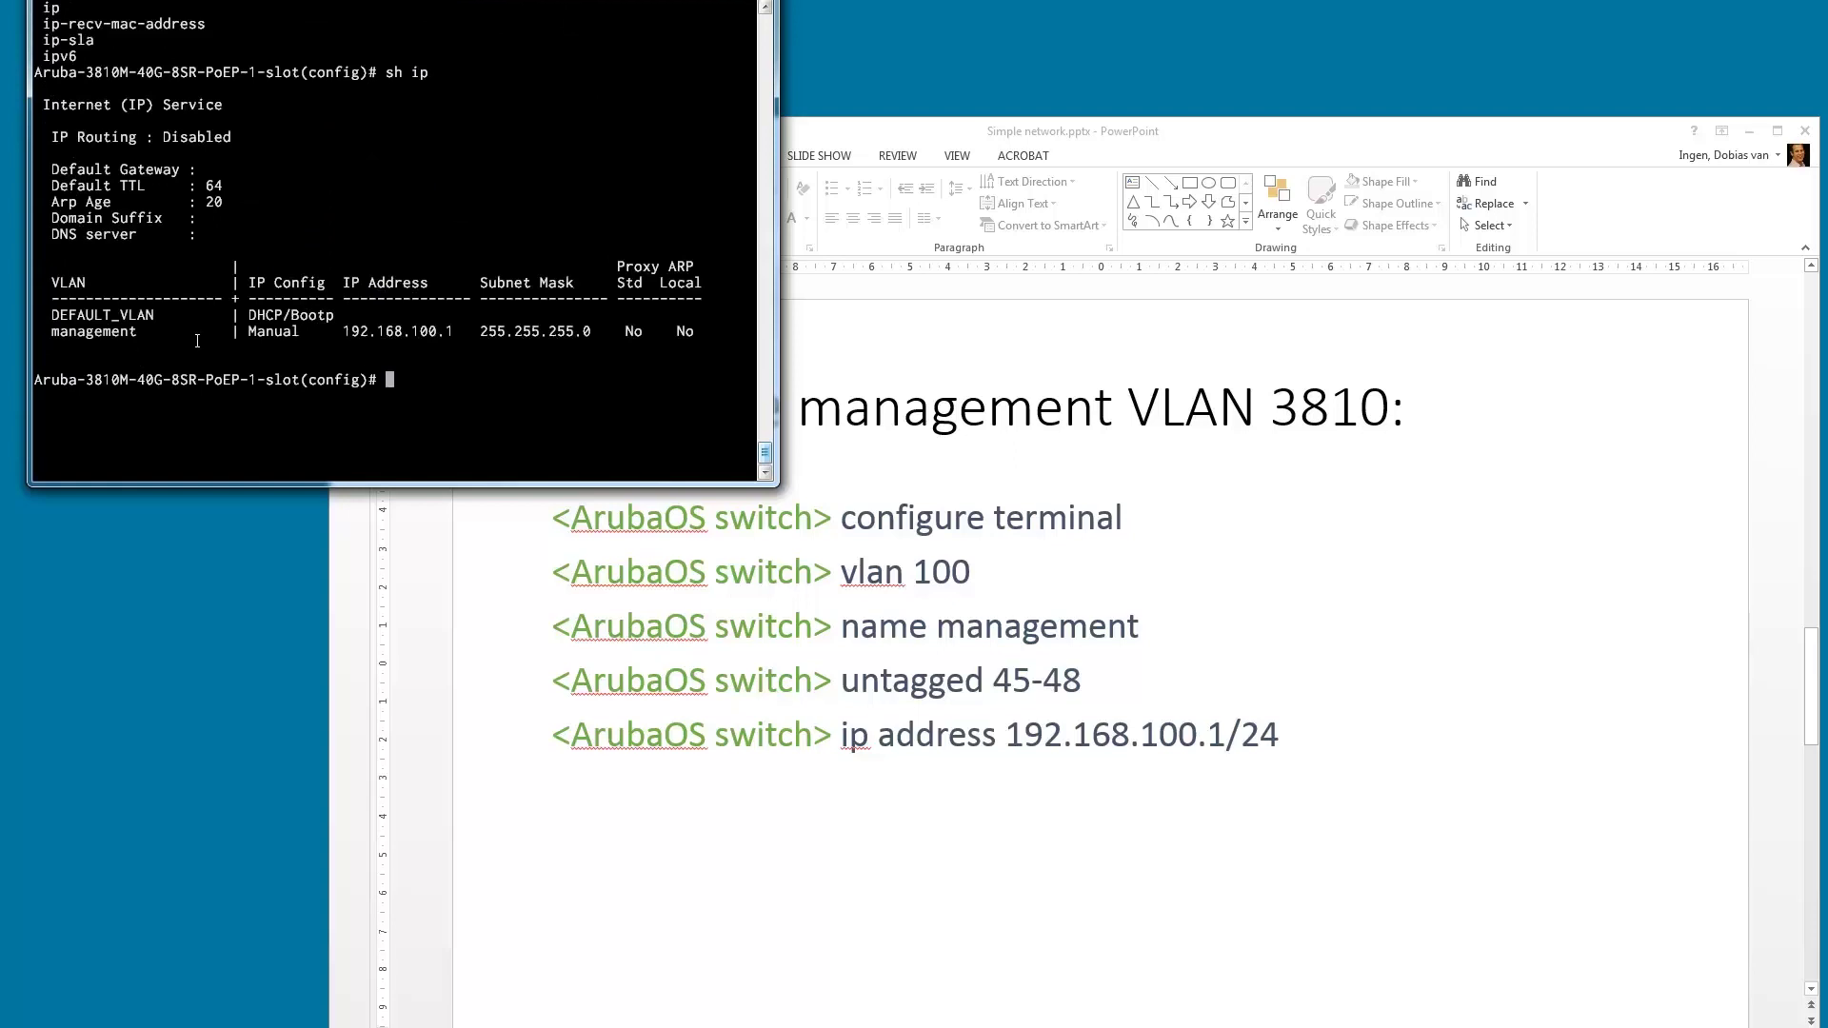
drag(343, 331, 452, 330)
click(453, 361)
- Save the 3810M configuration to memory and exit configuration and manager mode
text(wr mem)
key(Return)
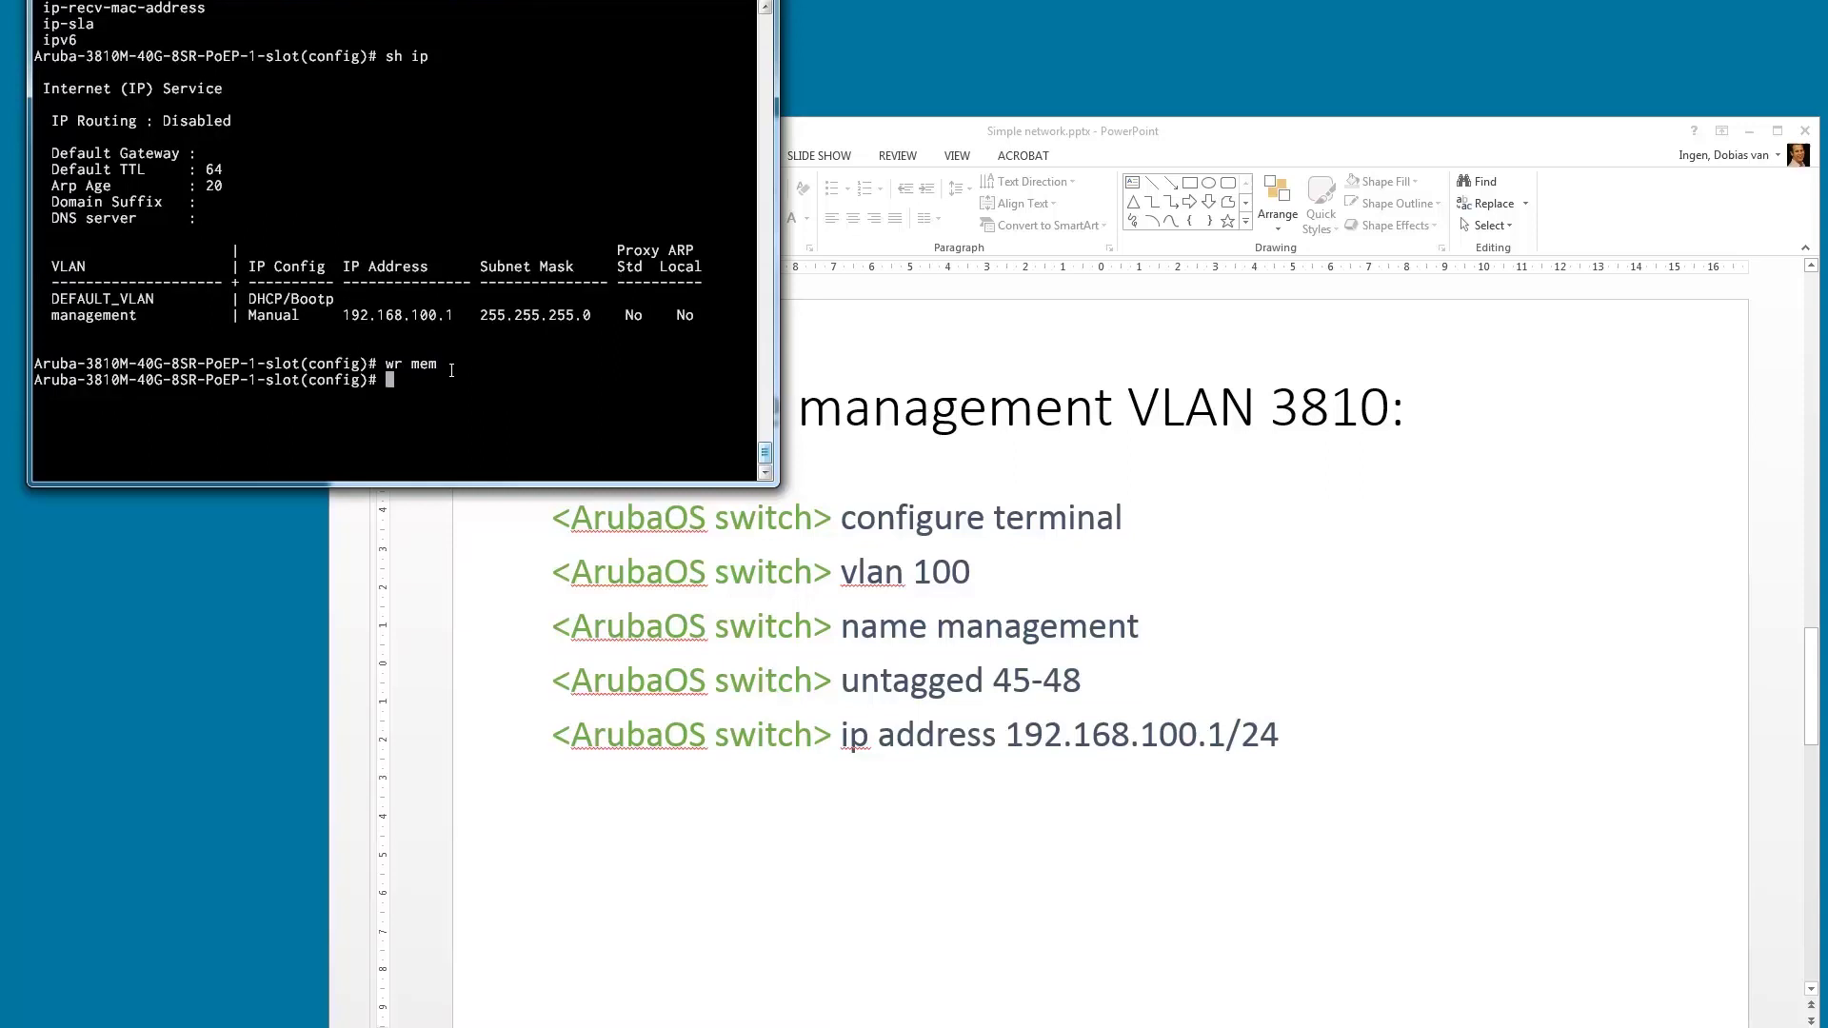
text(exit)
key(Return)
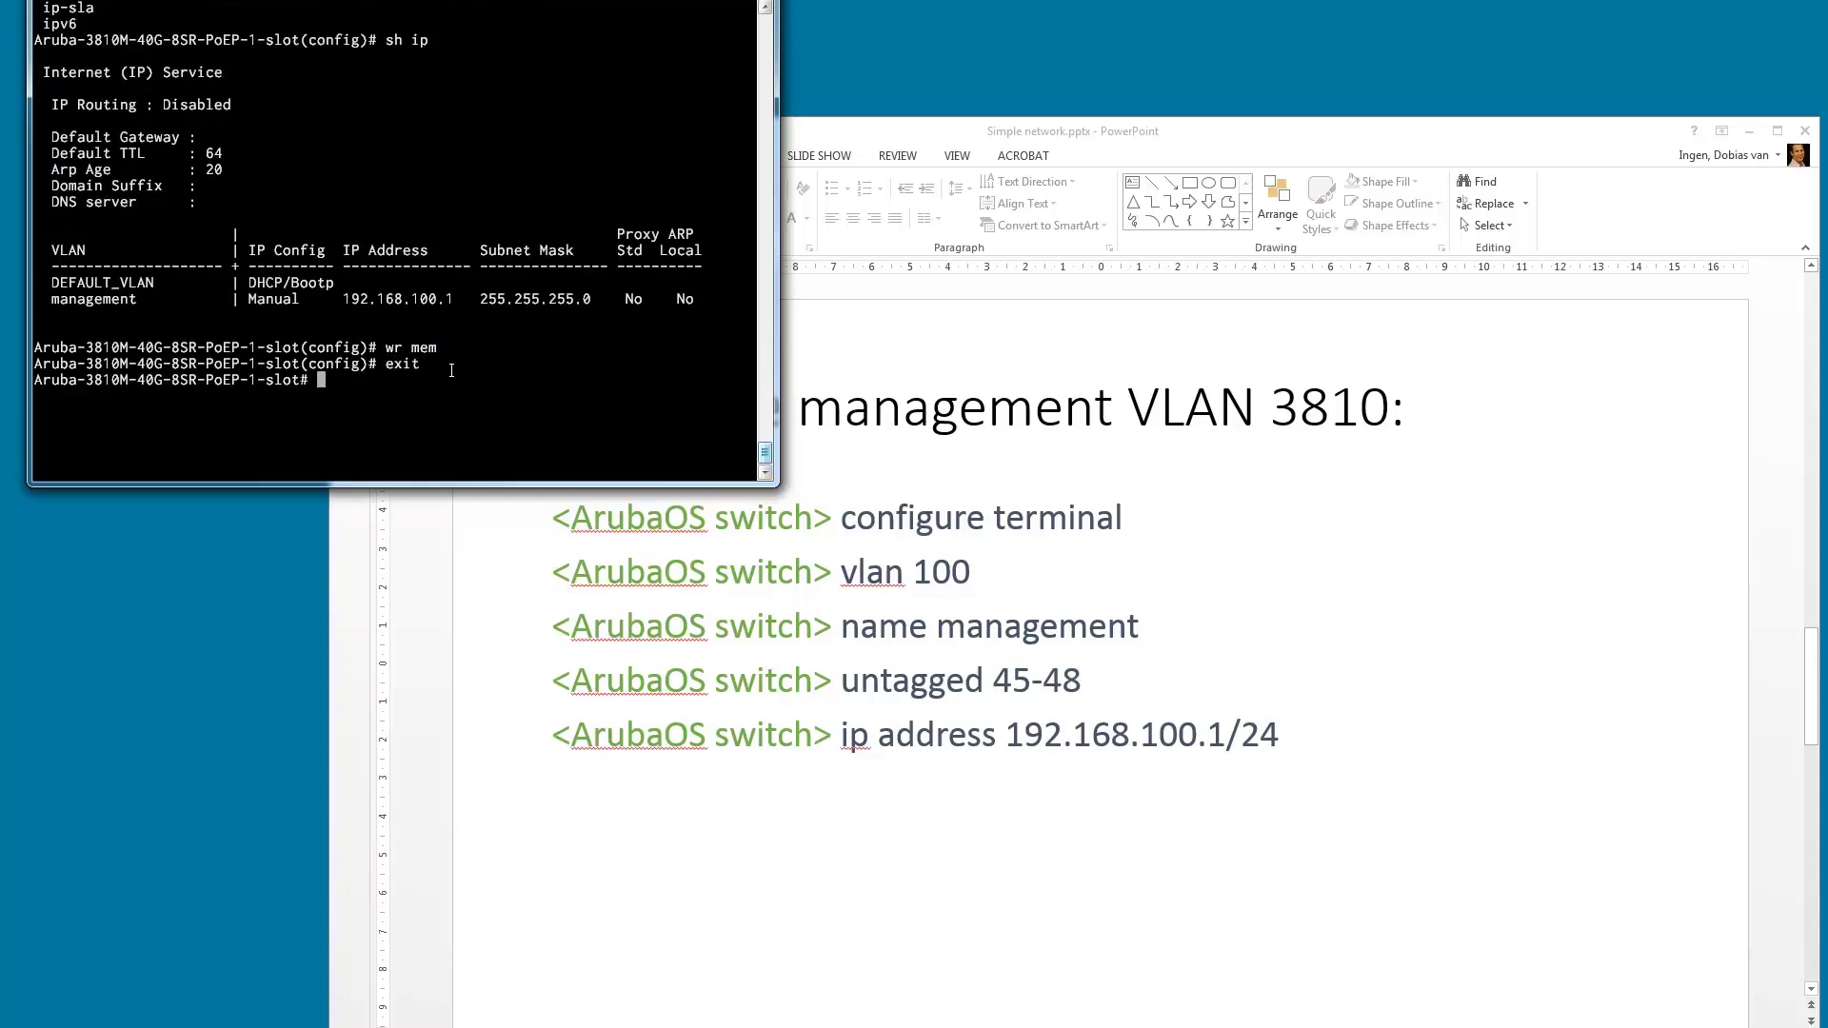
text(exit)
key(Return)
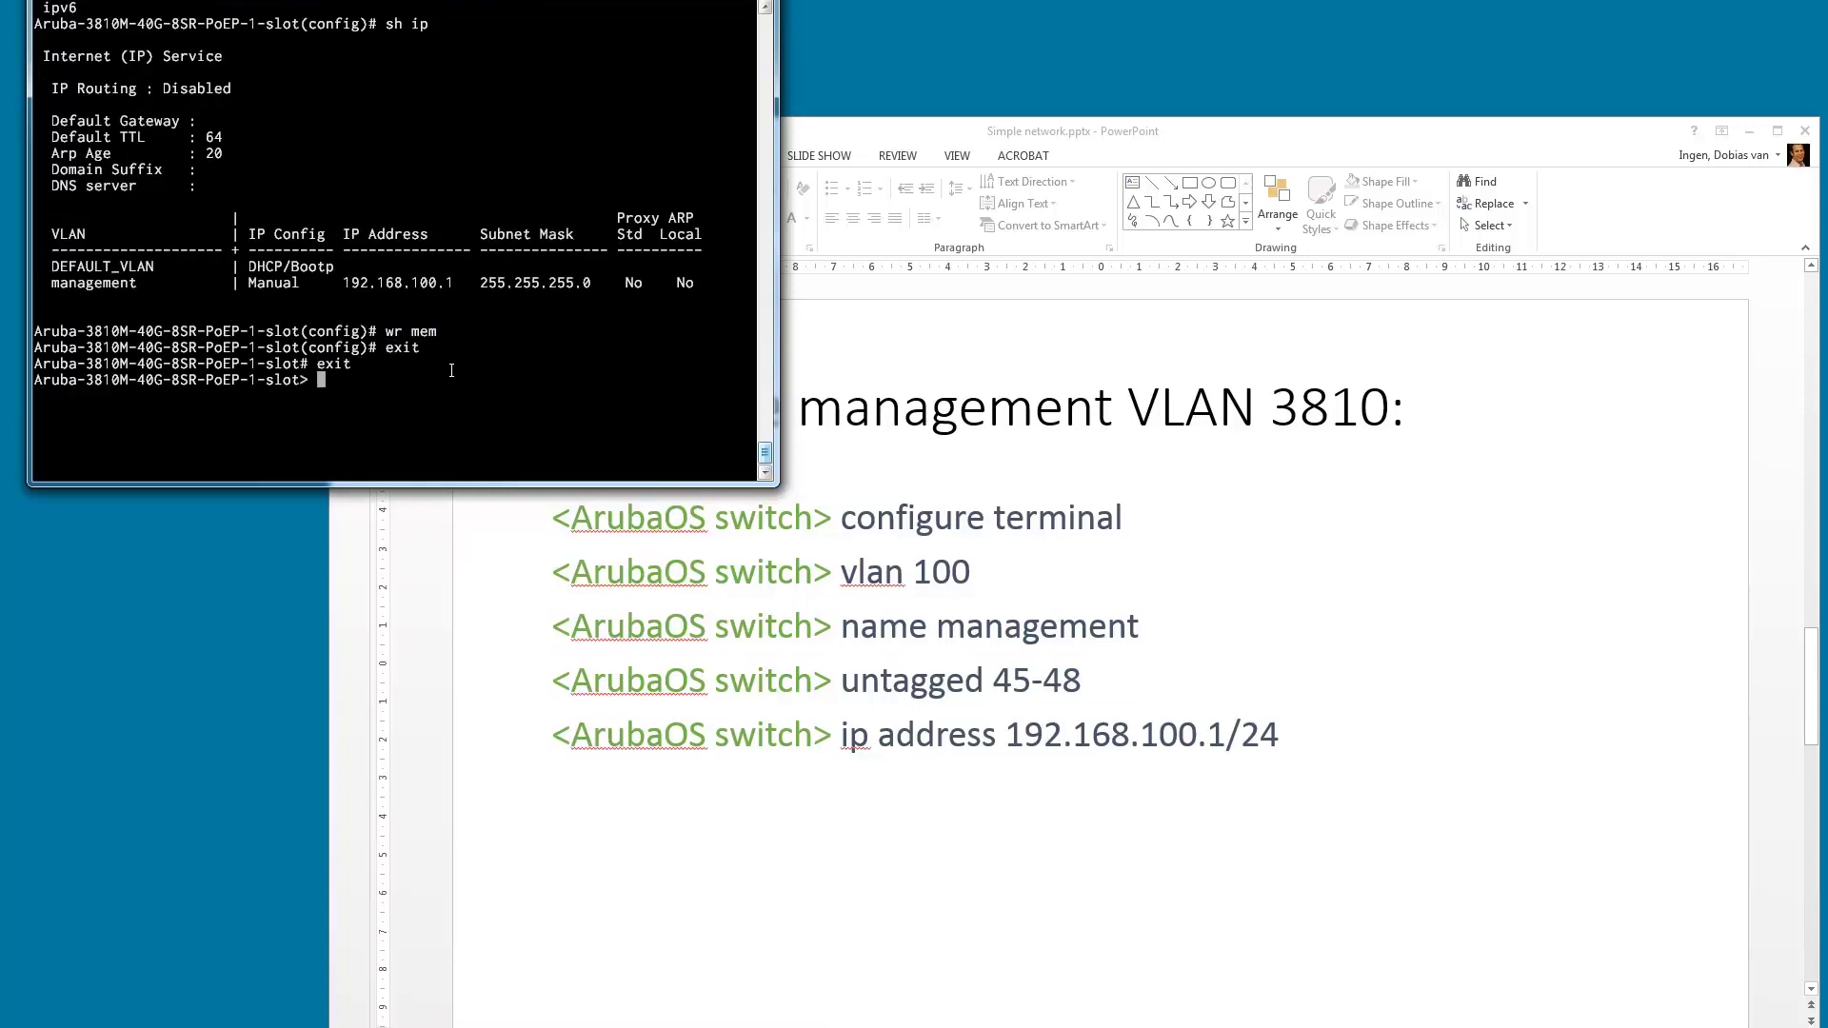
- Switch to PowerPoint and show the slide with the 3500 management VLAN commands
click(1136, 124)
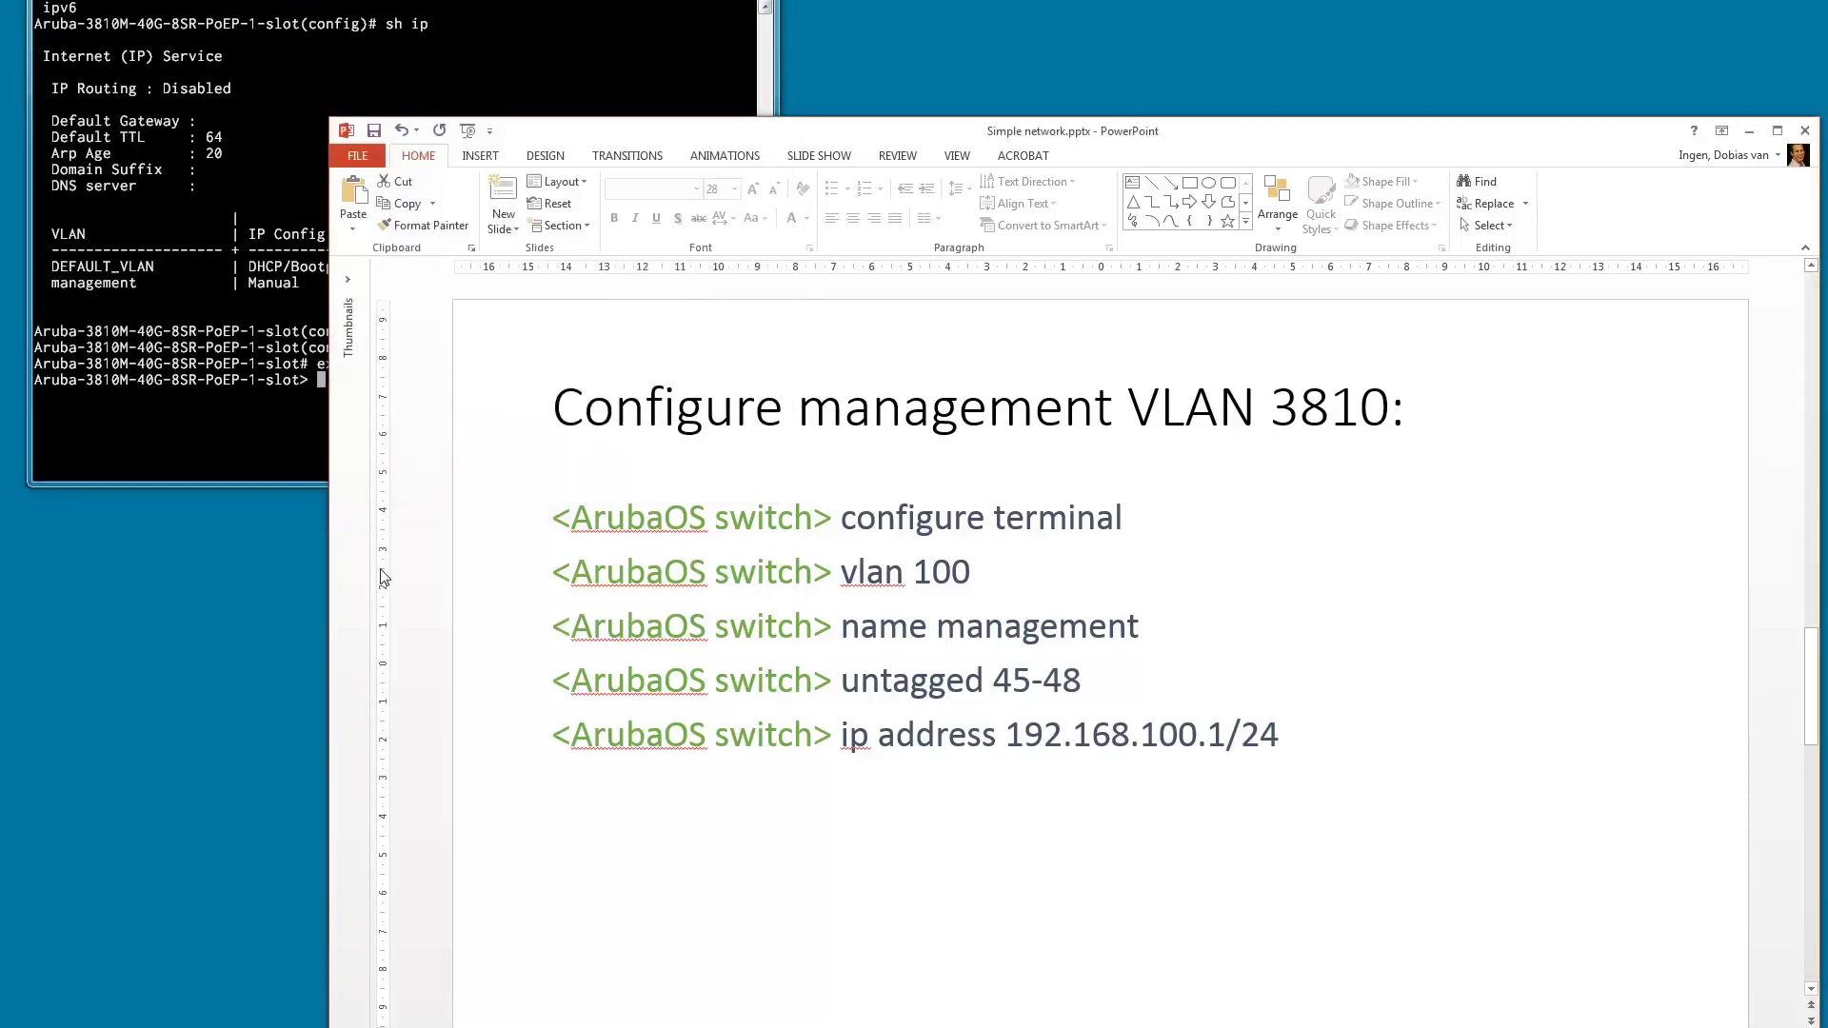
scroll(438, 371, down, 1)
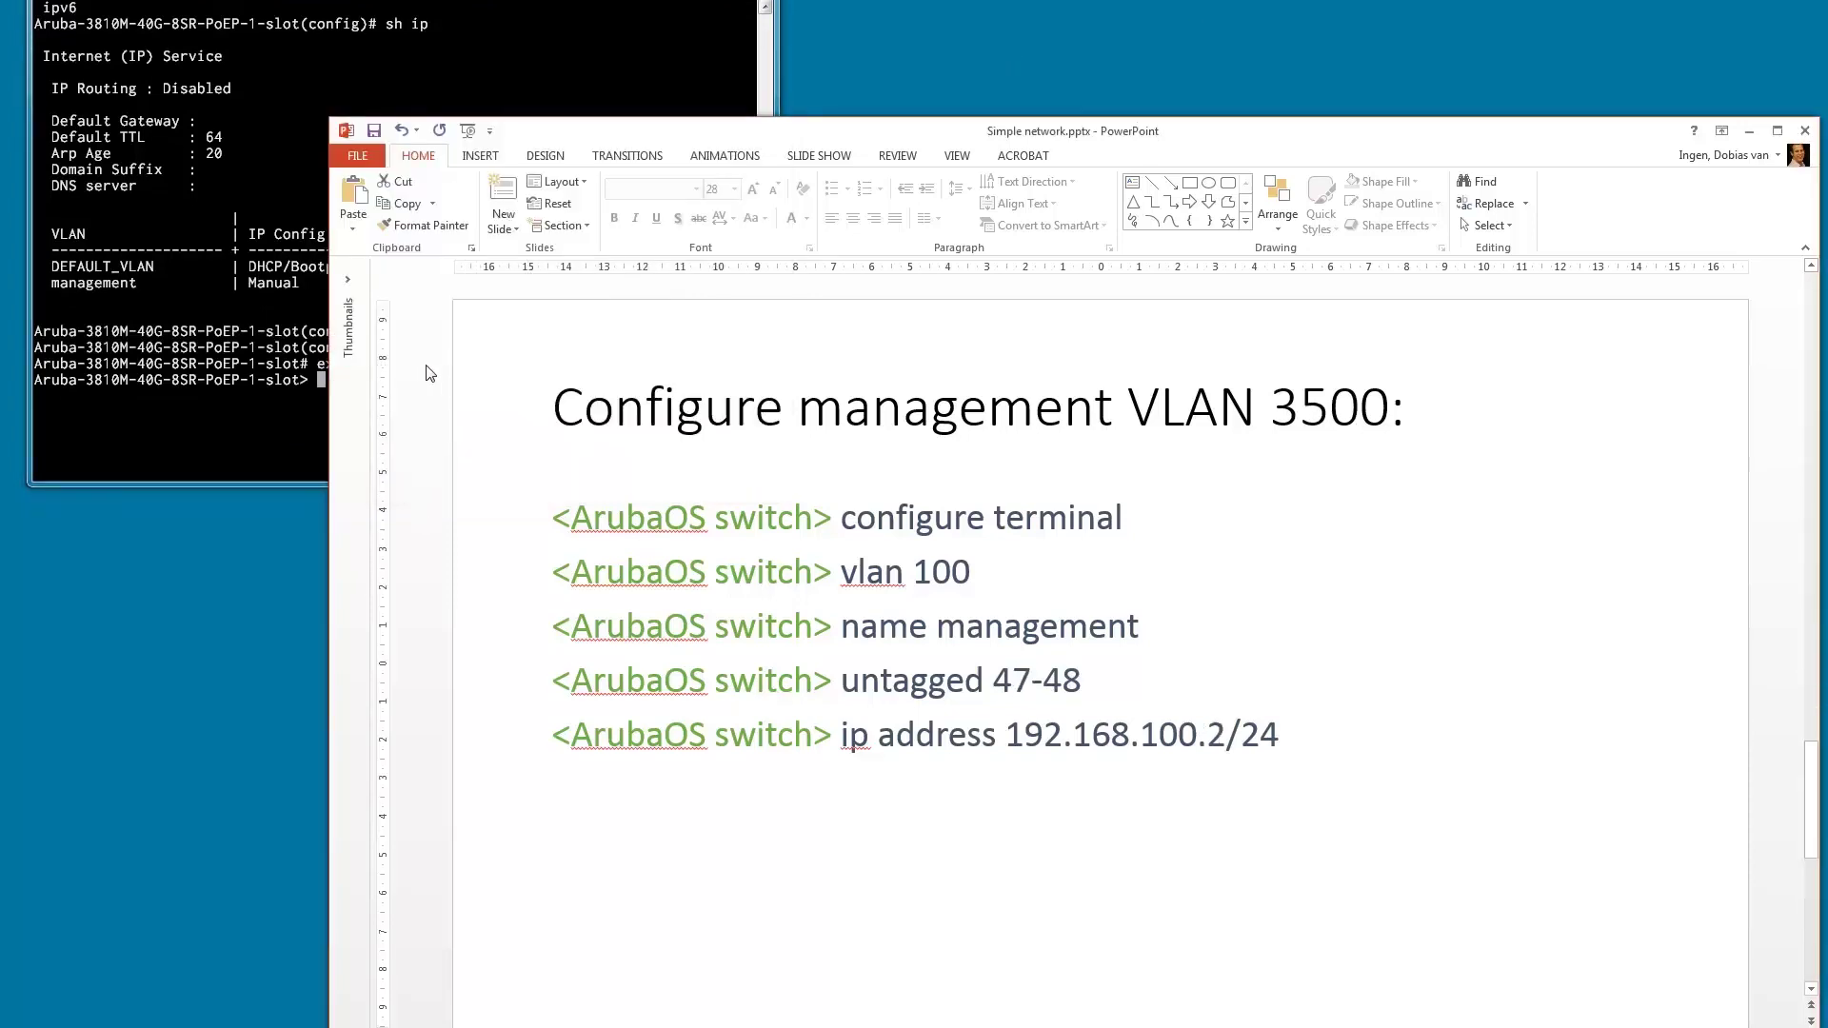
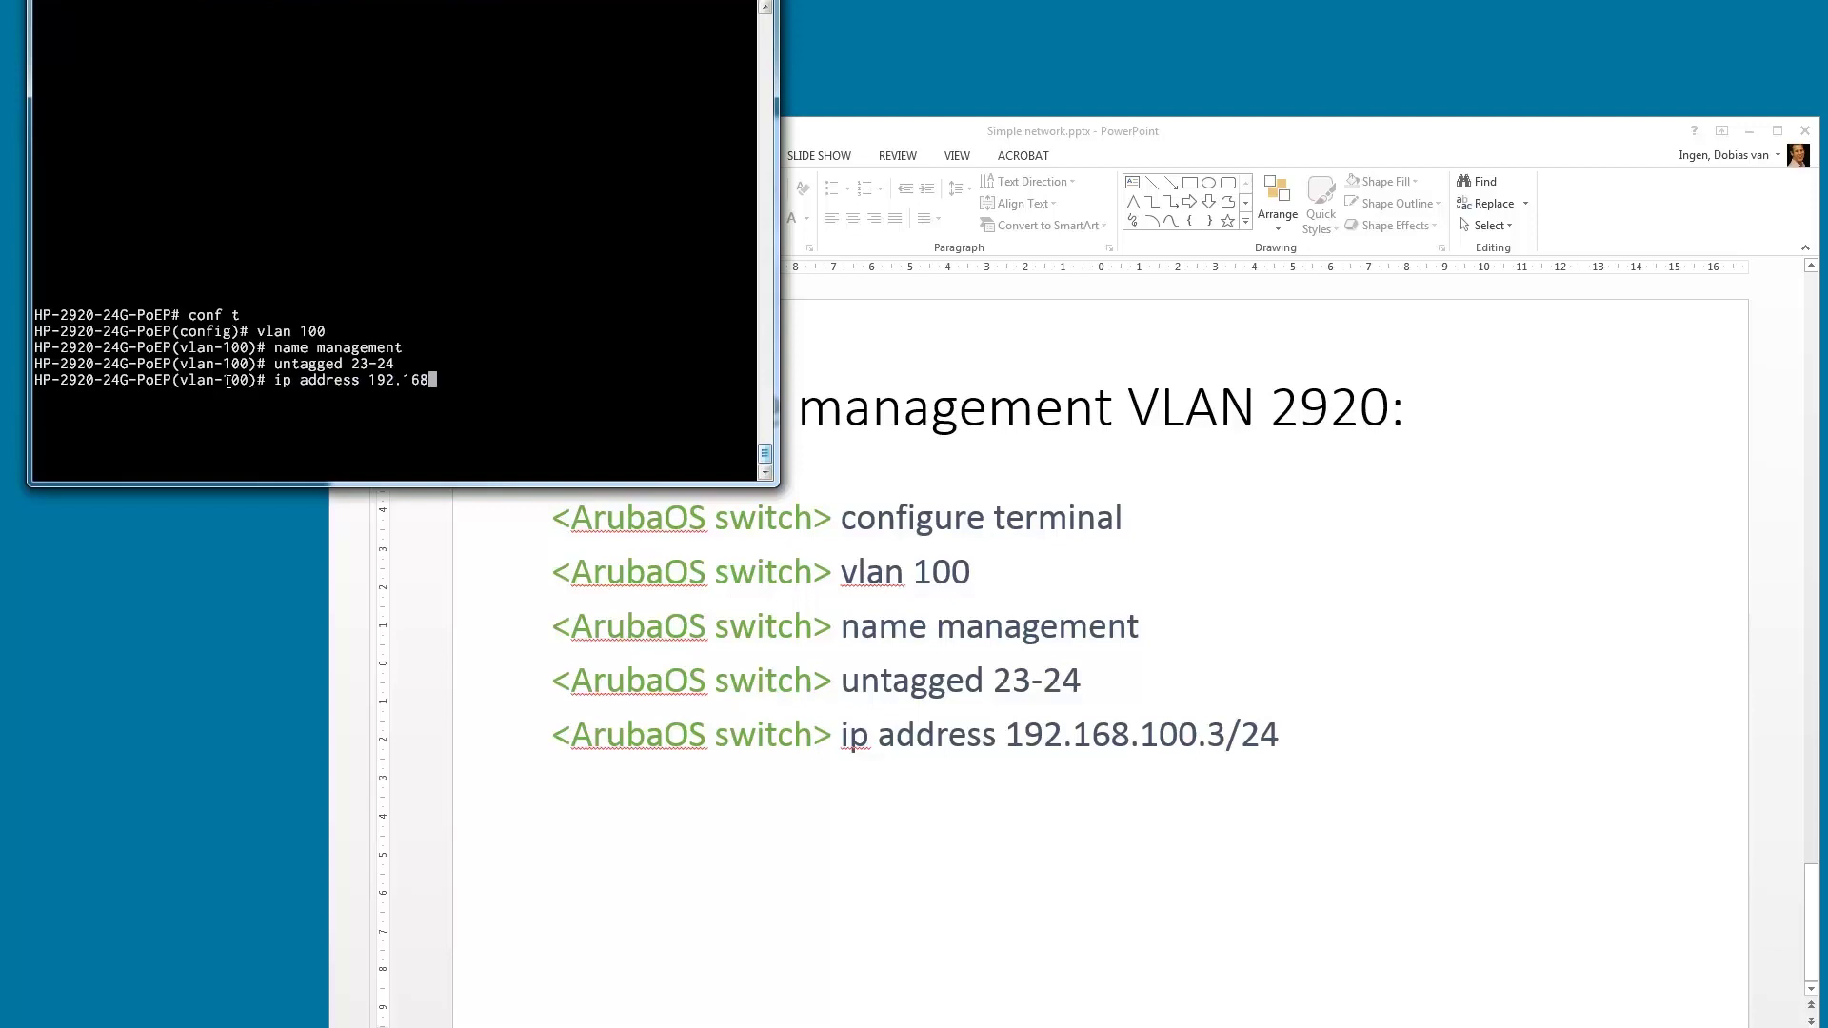
- Complete VLAN 100's IP address as 192.168.100.3/24 on the 2920, save the configuration, and exit the VLAN context
text(.100.3/24)
key(Return)
text(wr mm)
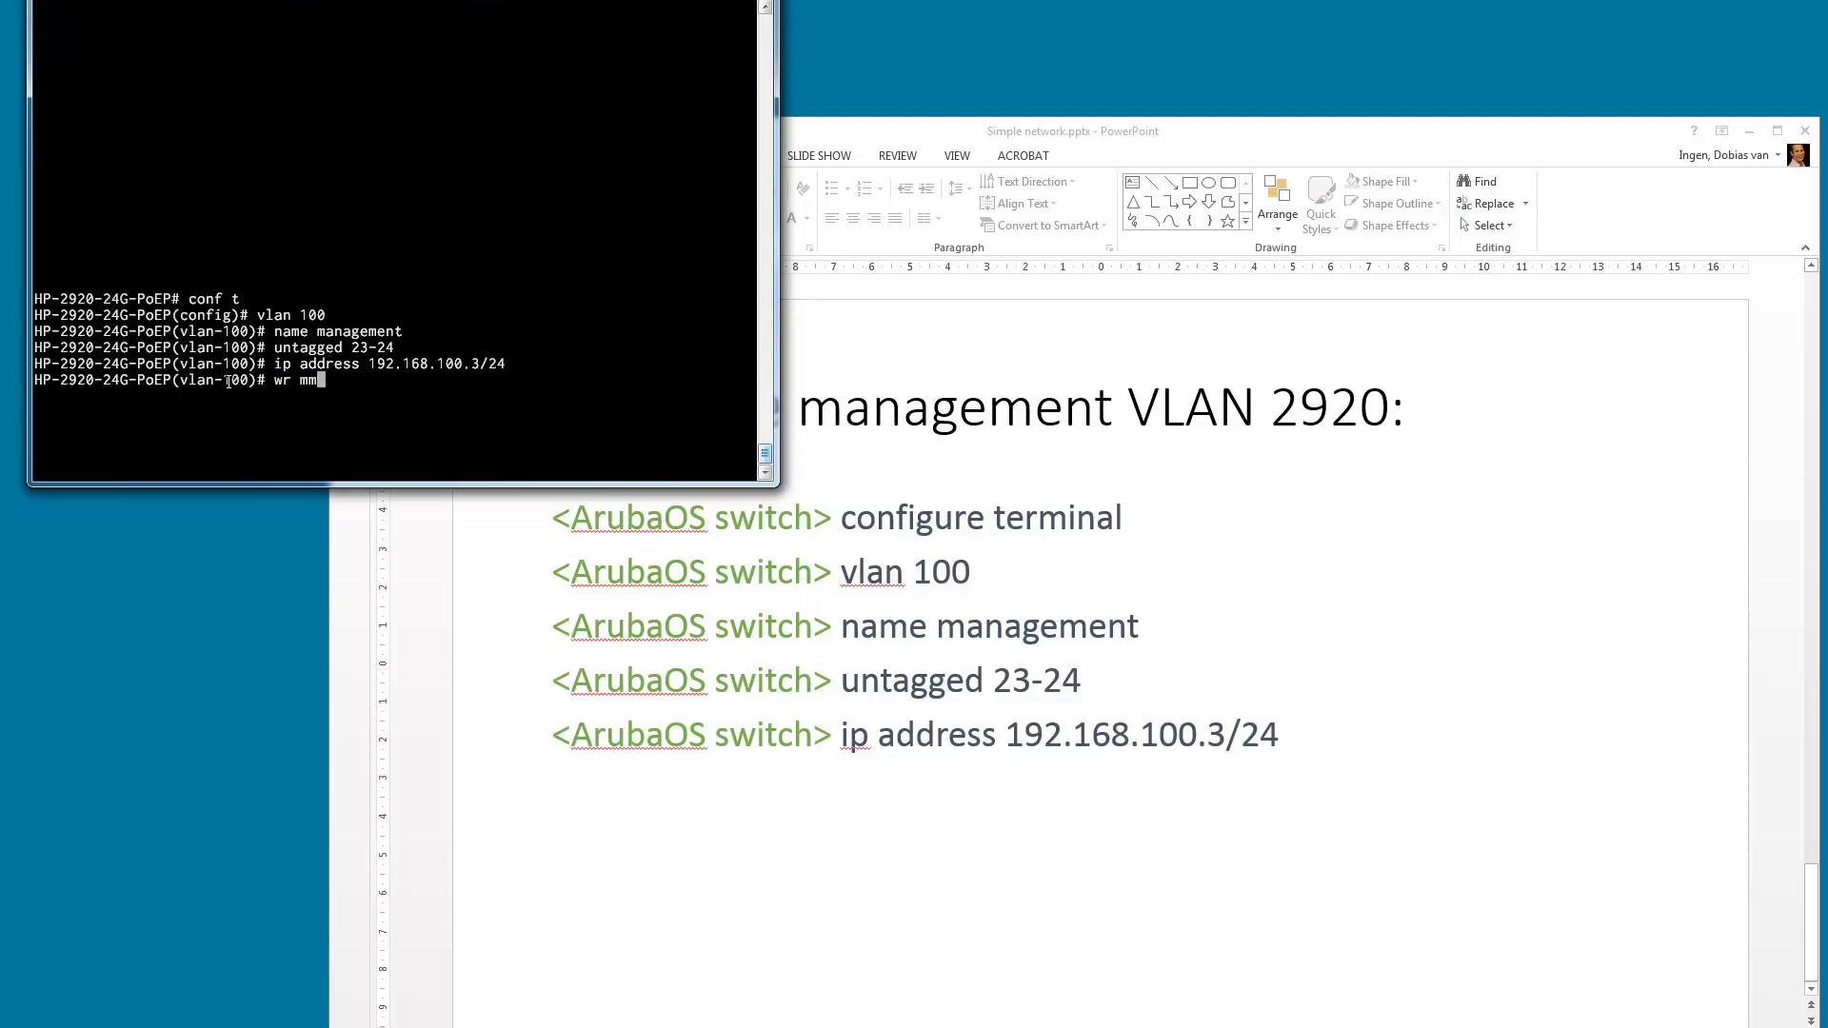
key(BackSpace)
text(em)
key(Return)
text(exit)
key(Return)
- Display the 2920's full running configuration to check the VLAN 100 settings
text(sh run)
key(Return)
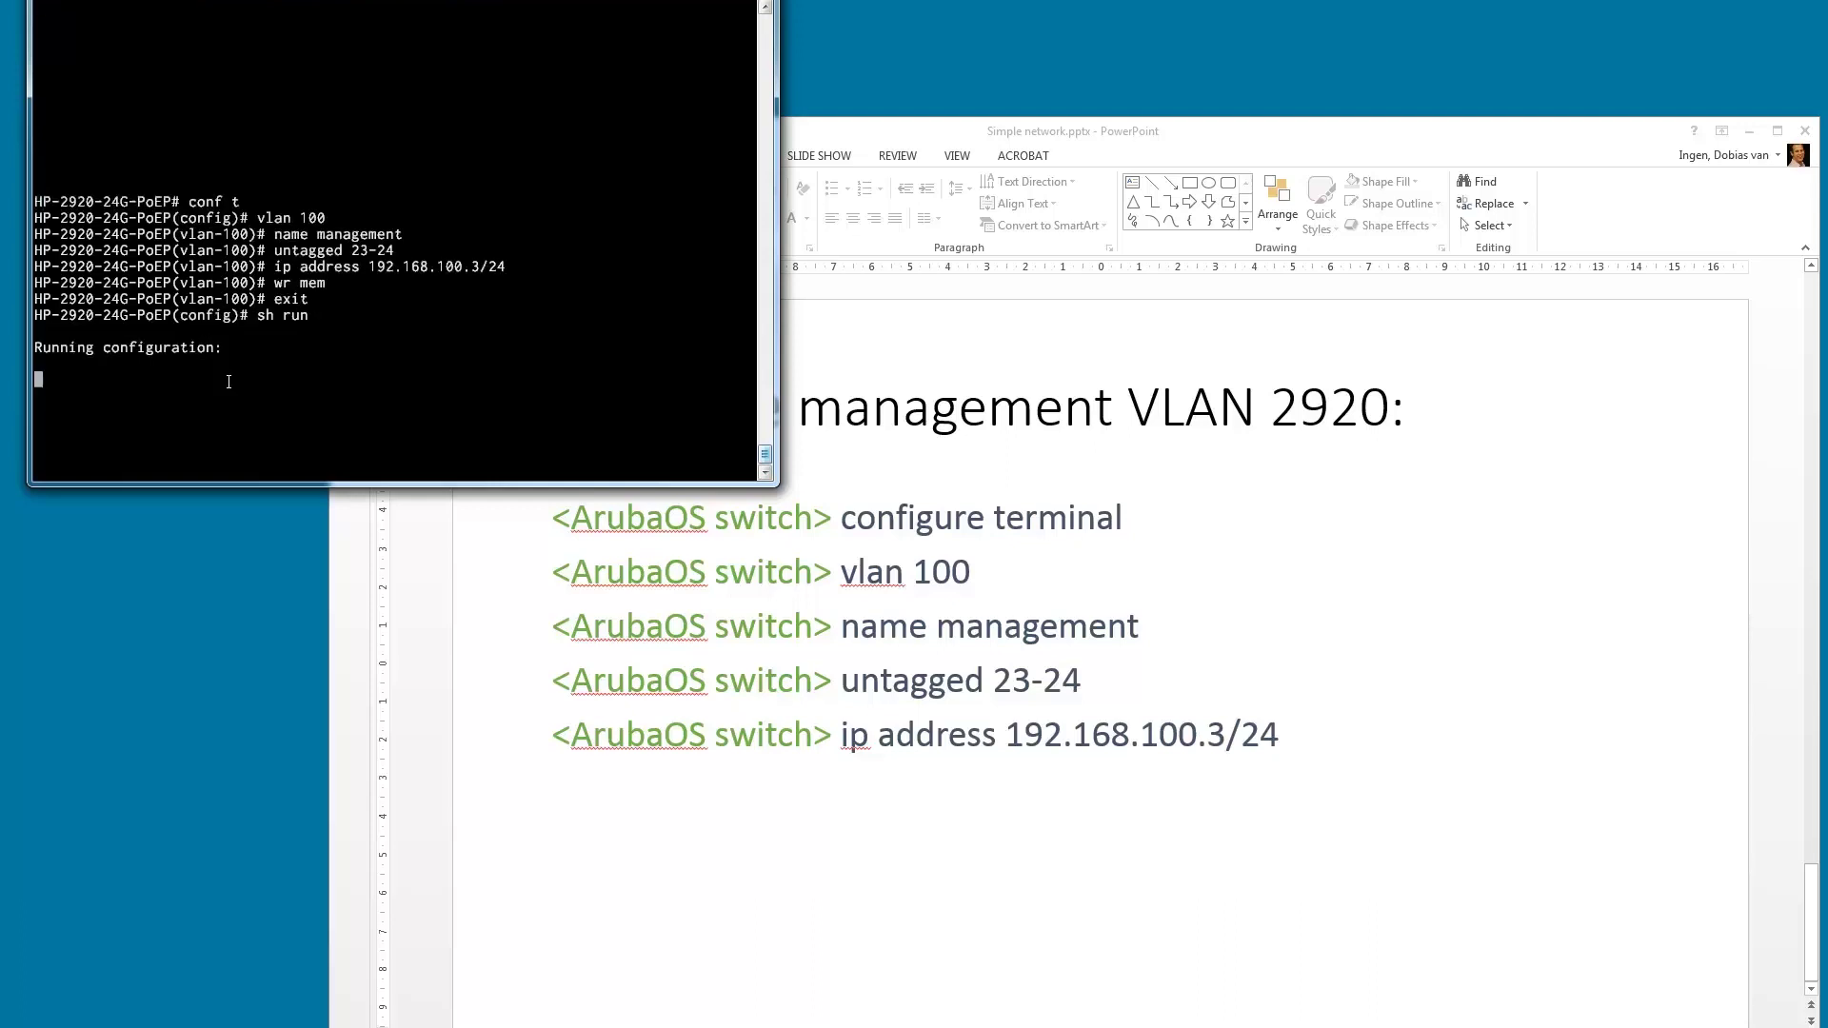
key(space)
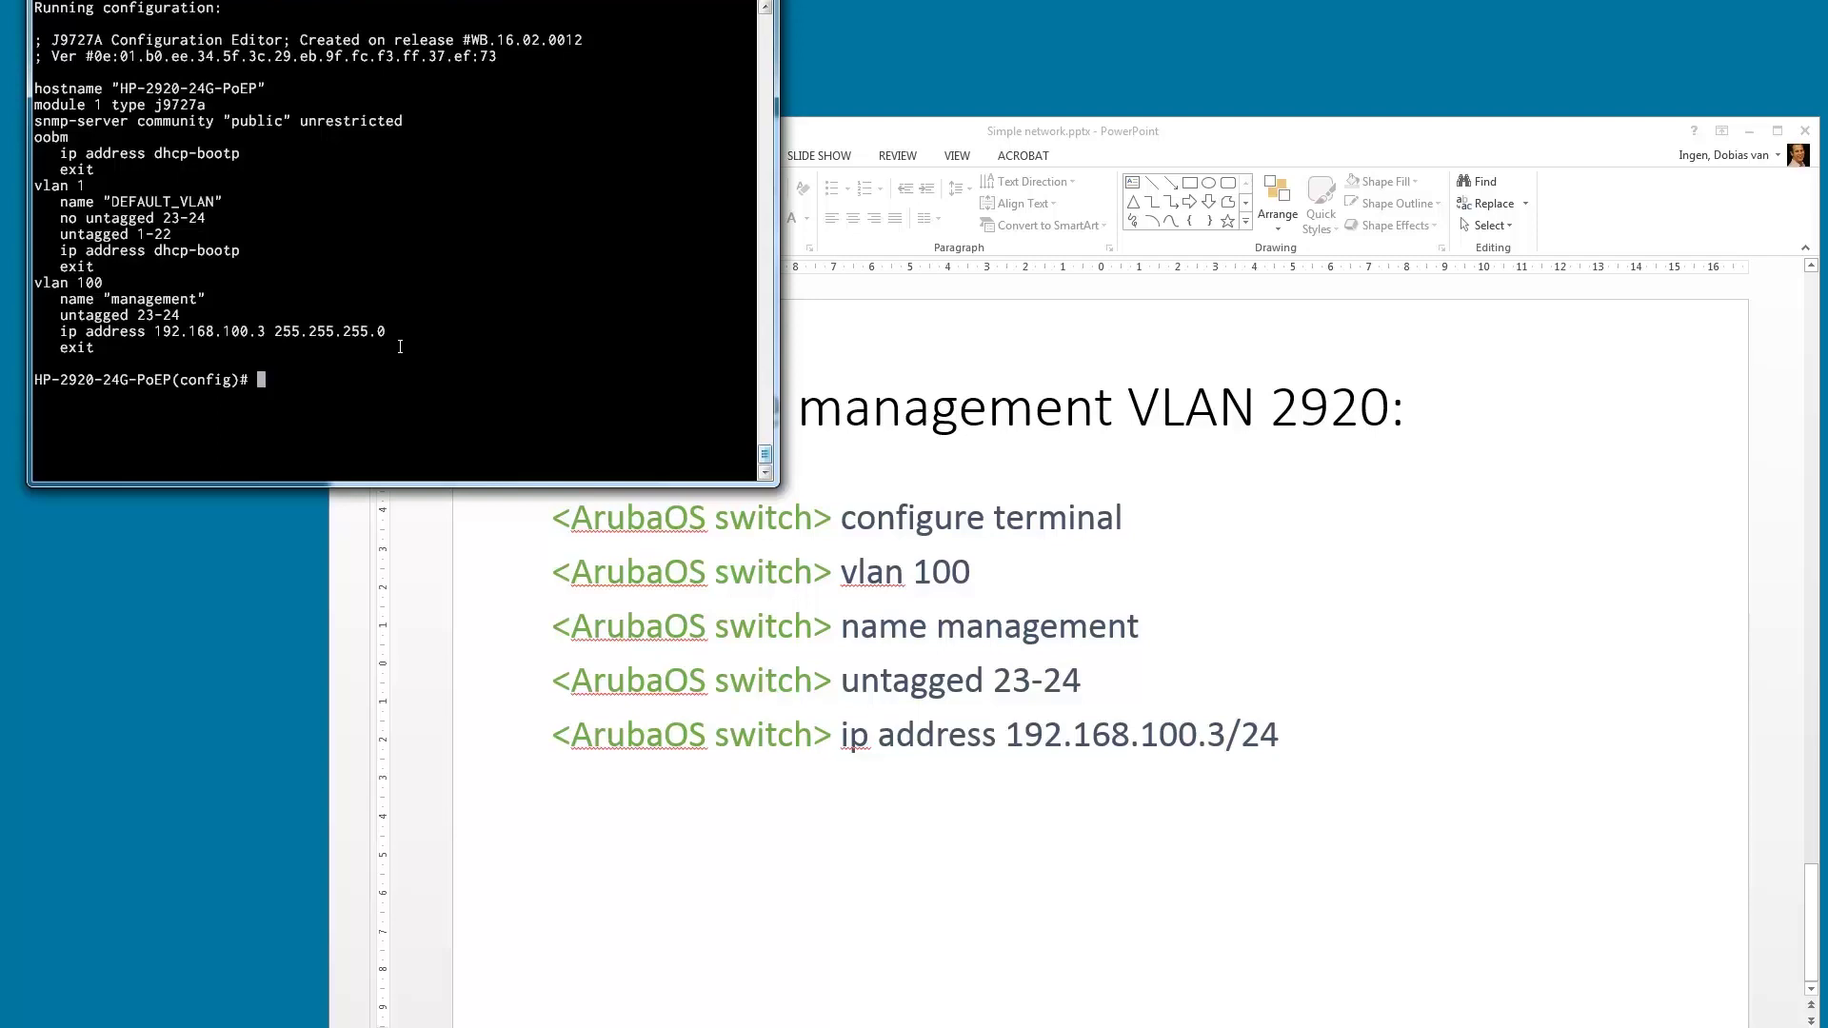
- Return to the 3500 management VLAN slide in PowerPoint, and switch to the 3500yl console at its command prompt
click(1261, 155)
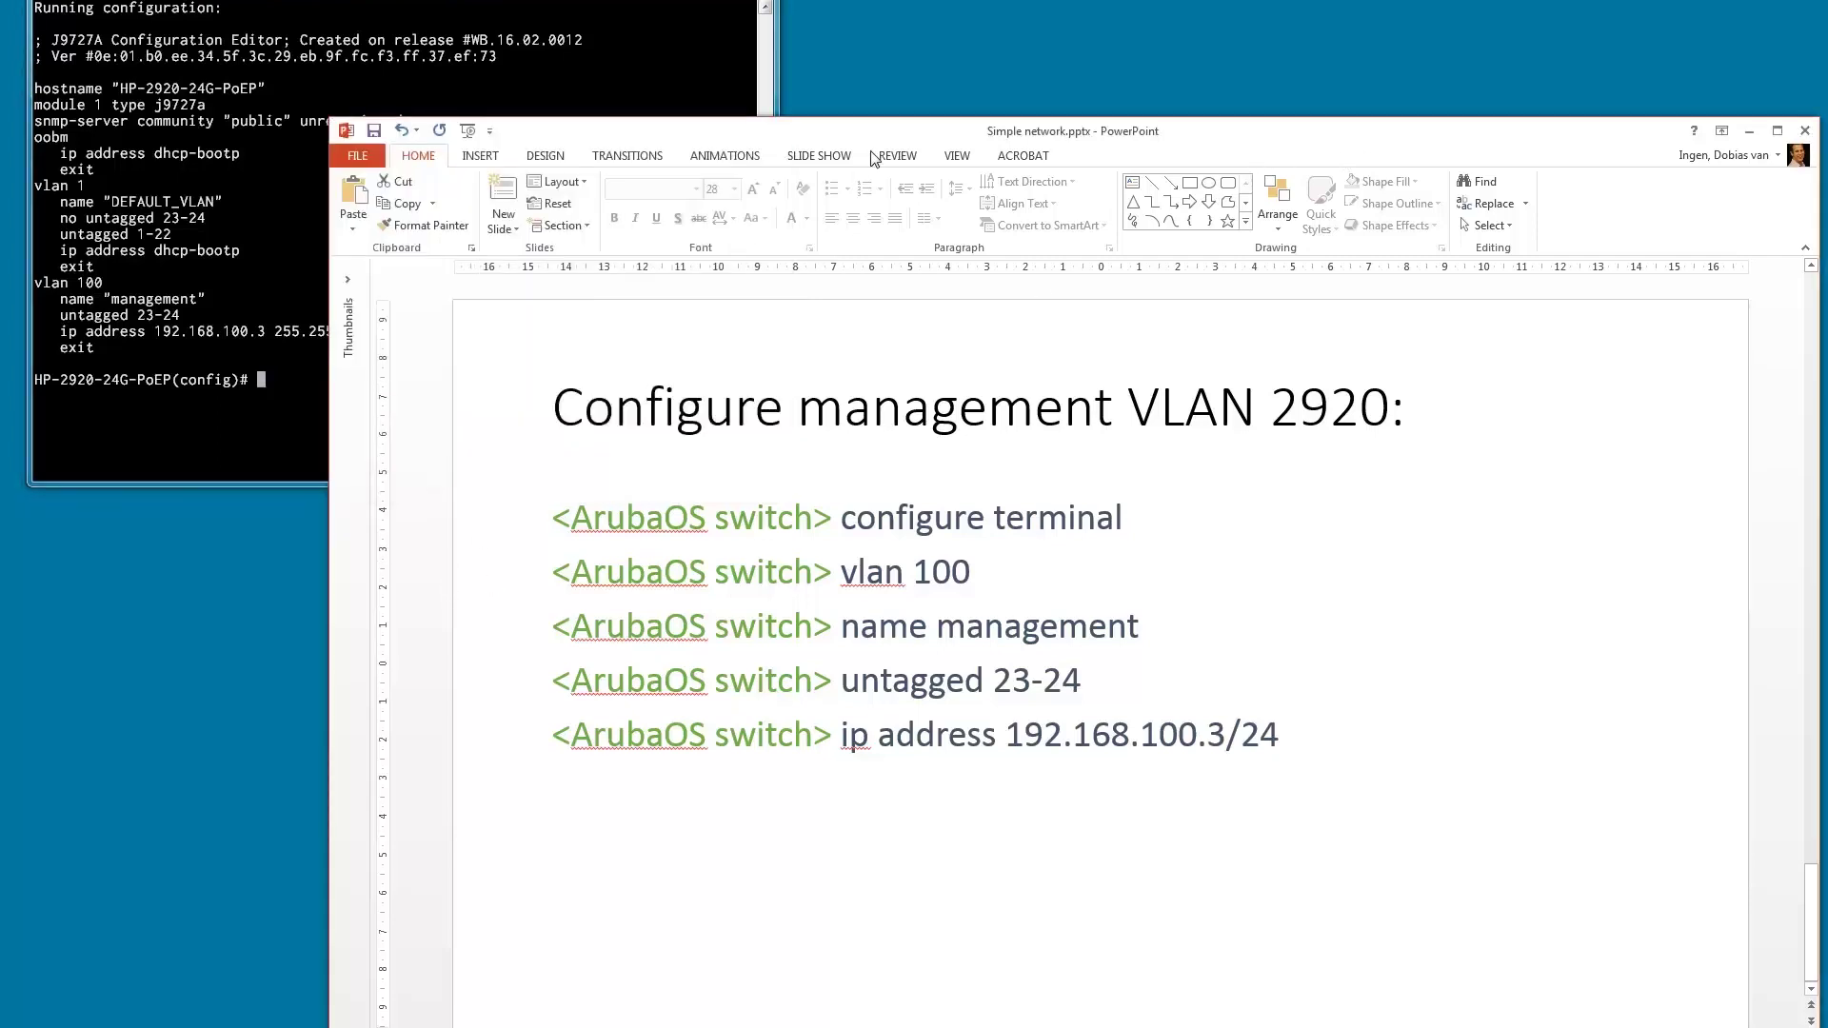
scroll(611, 464, up, 1)
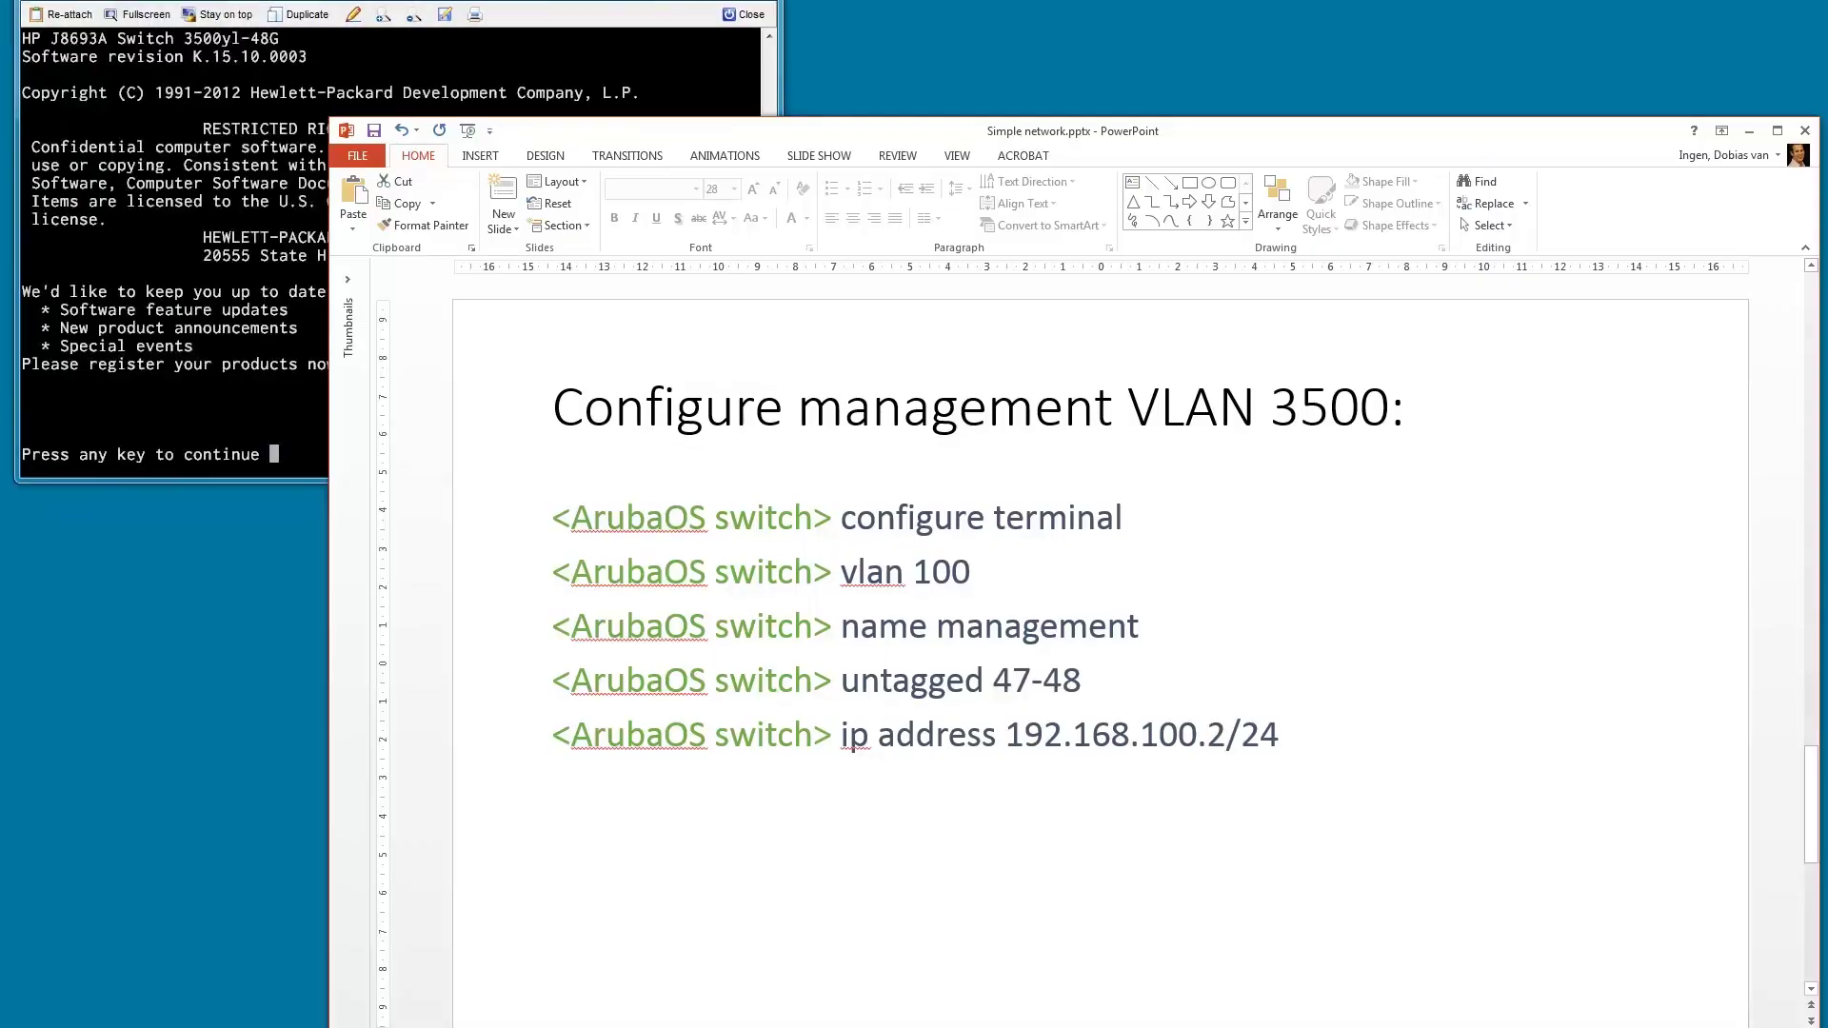
click(532, 4)
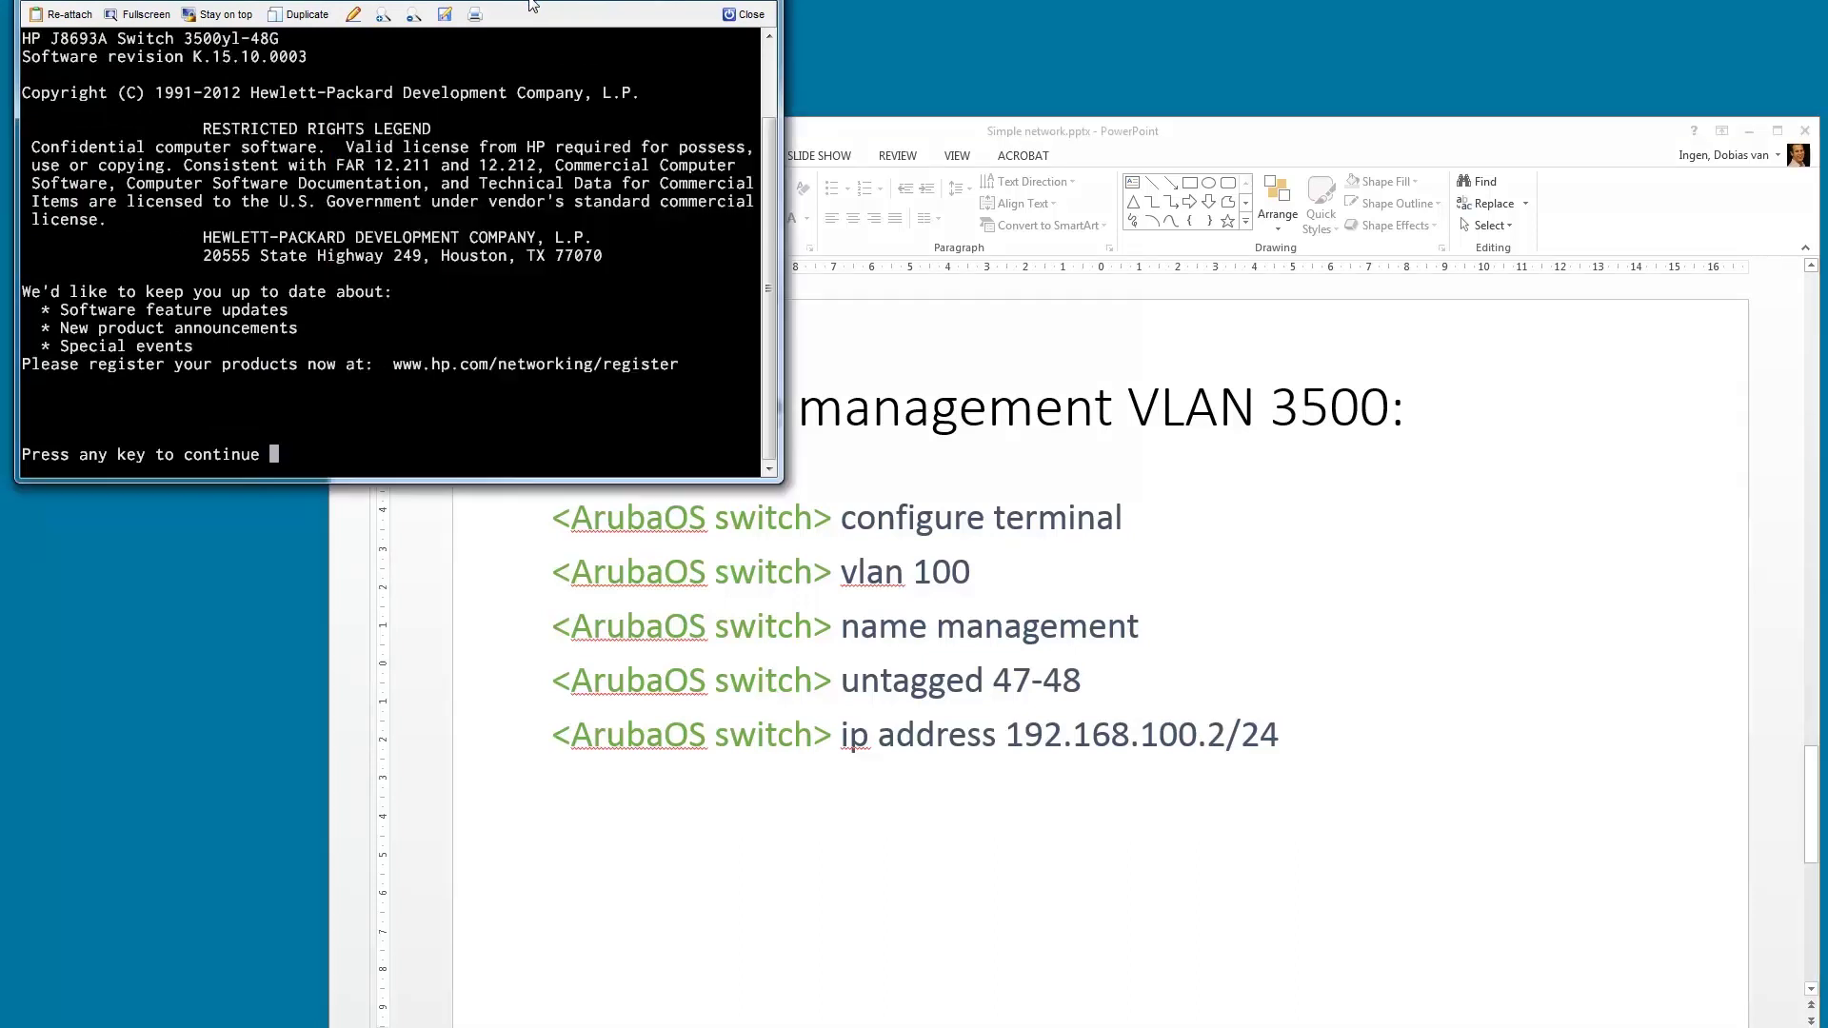
key(Return)
key(Return)
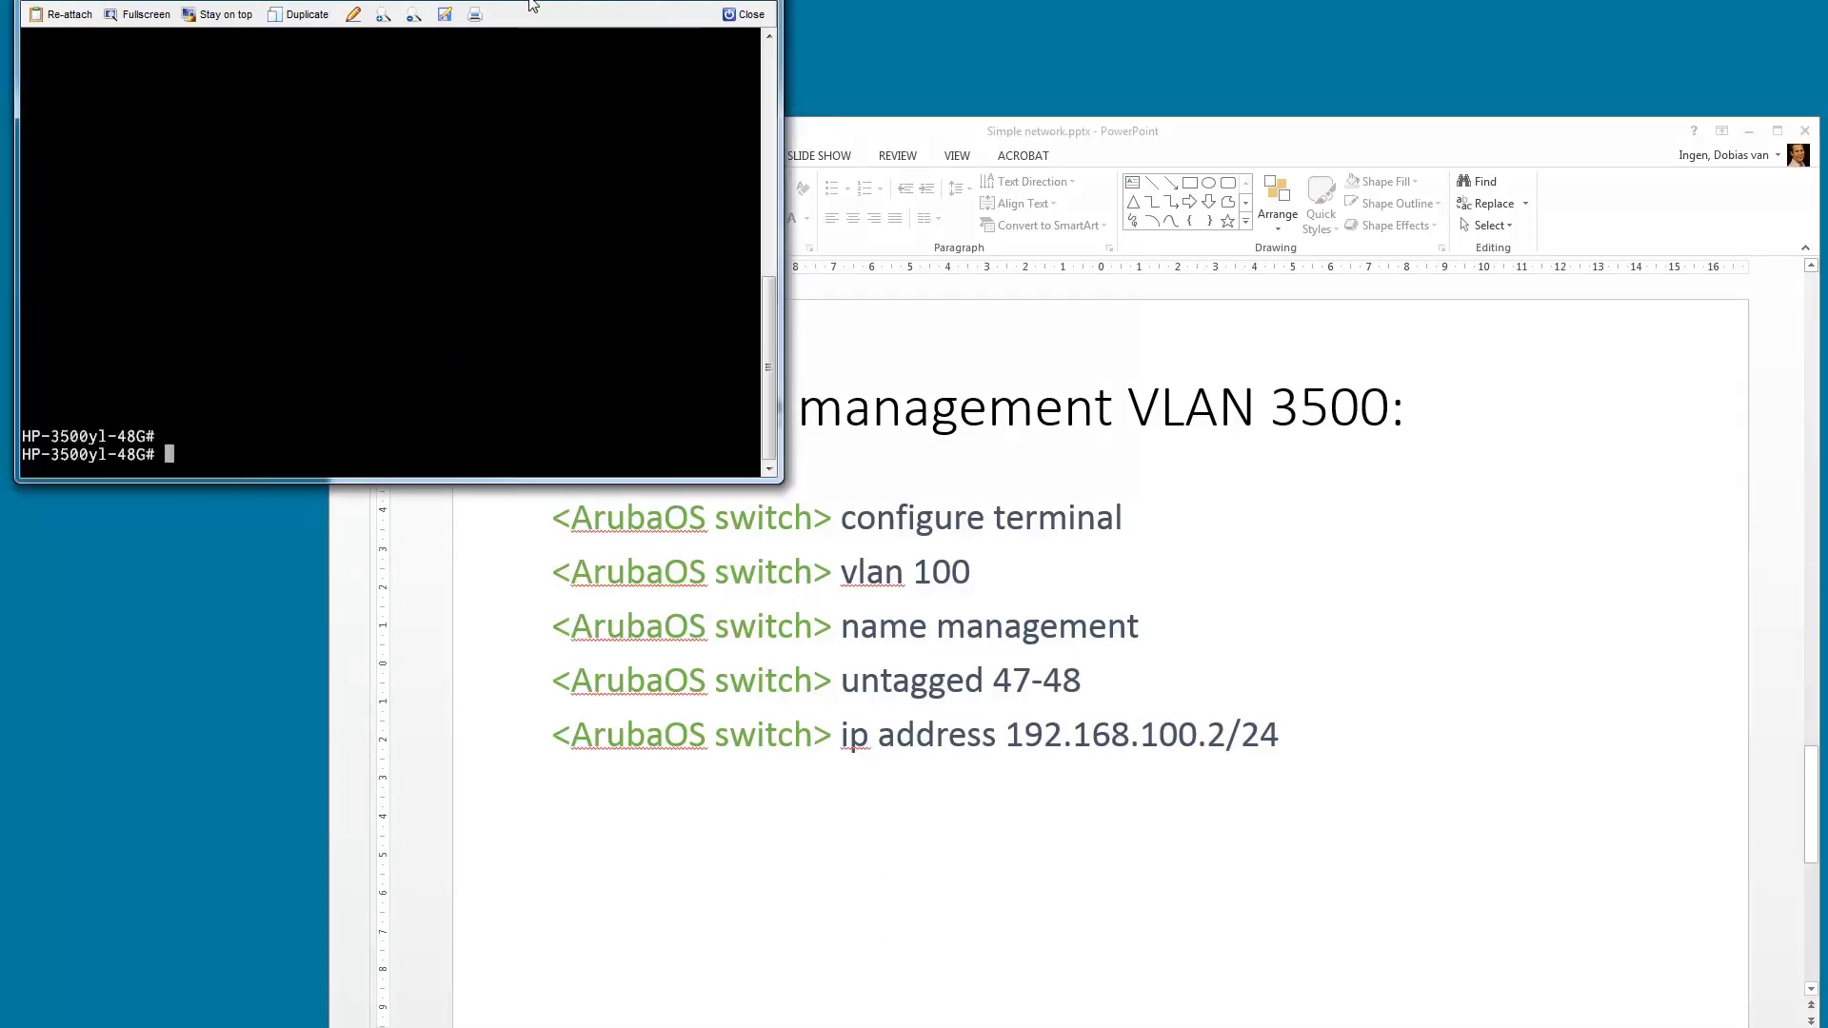
- Enter configuration mode on the 3500yl and create VLAN 100 with the name management
text(conf t)
key(Return)
text(vlan 100)
key(Return)
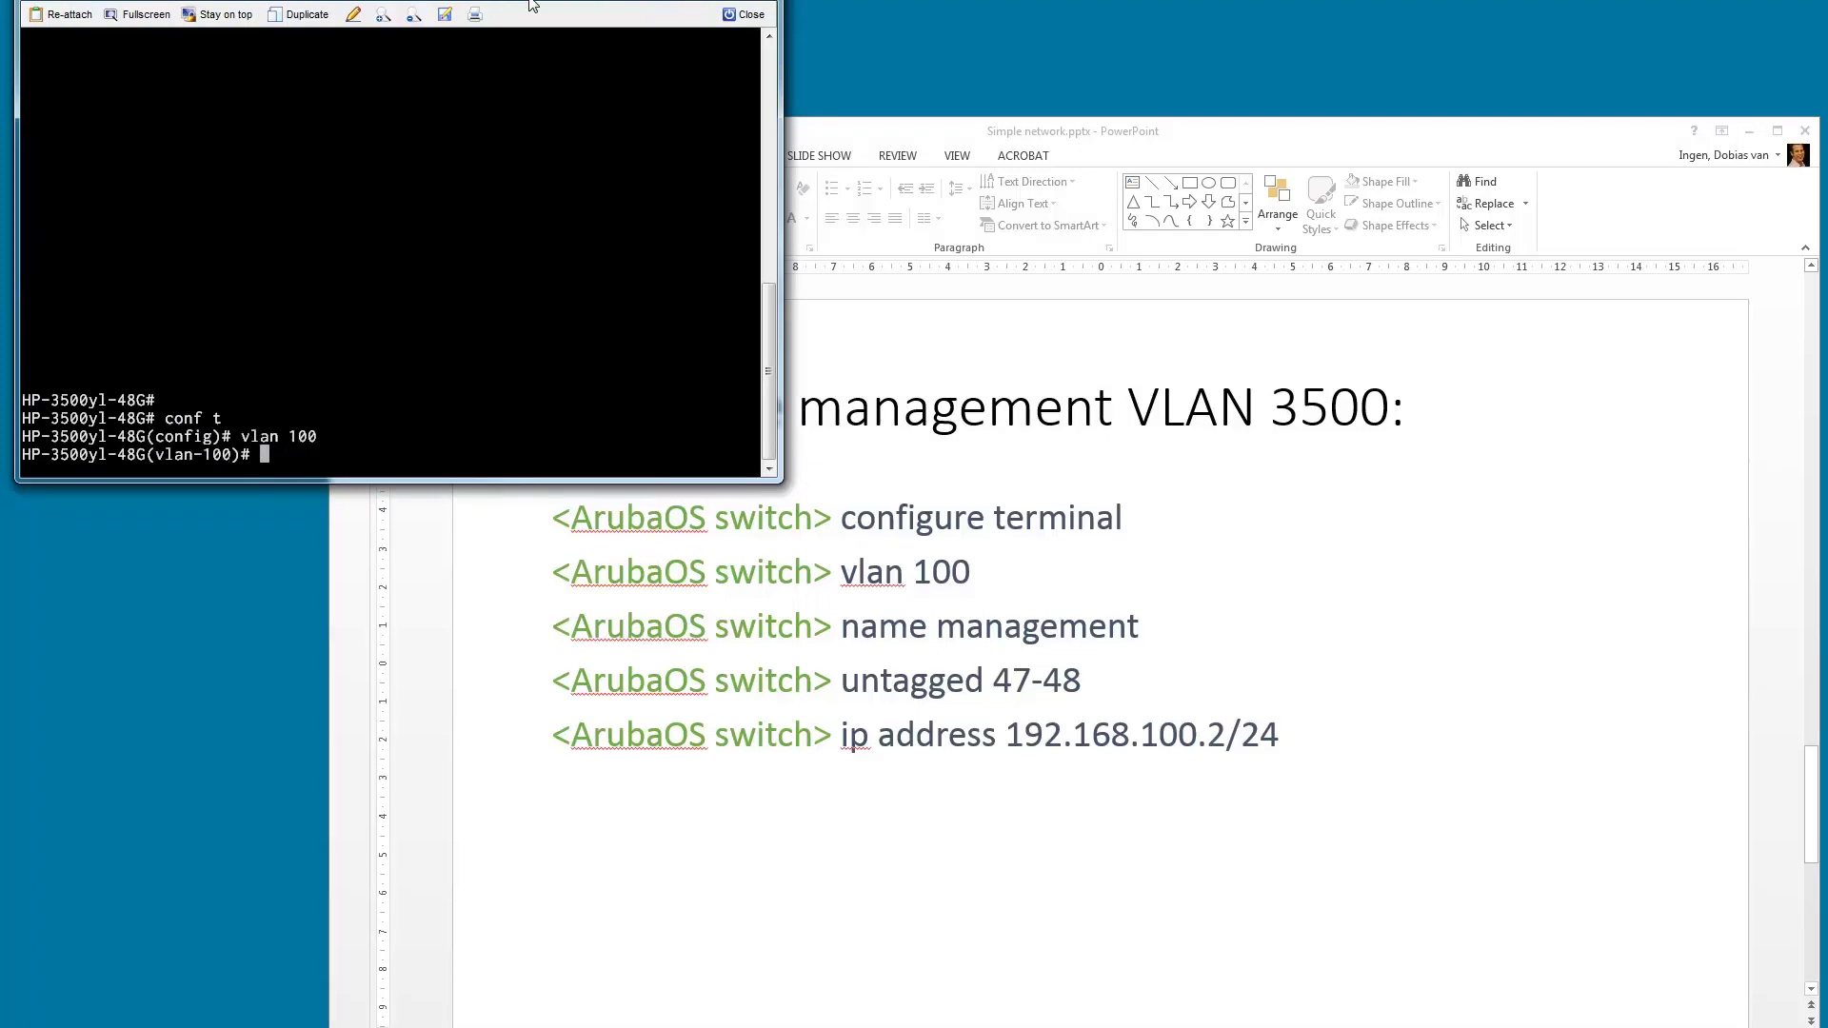
text(name management)
key(Return)
- Assign ports 47-48 as untagged members of VLAN 100 on the 3500yl
text(untagged )
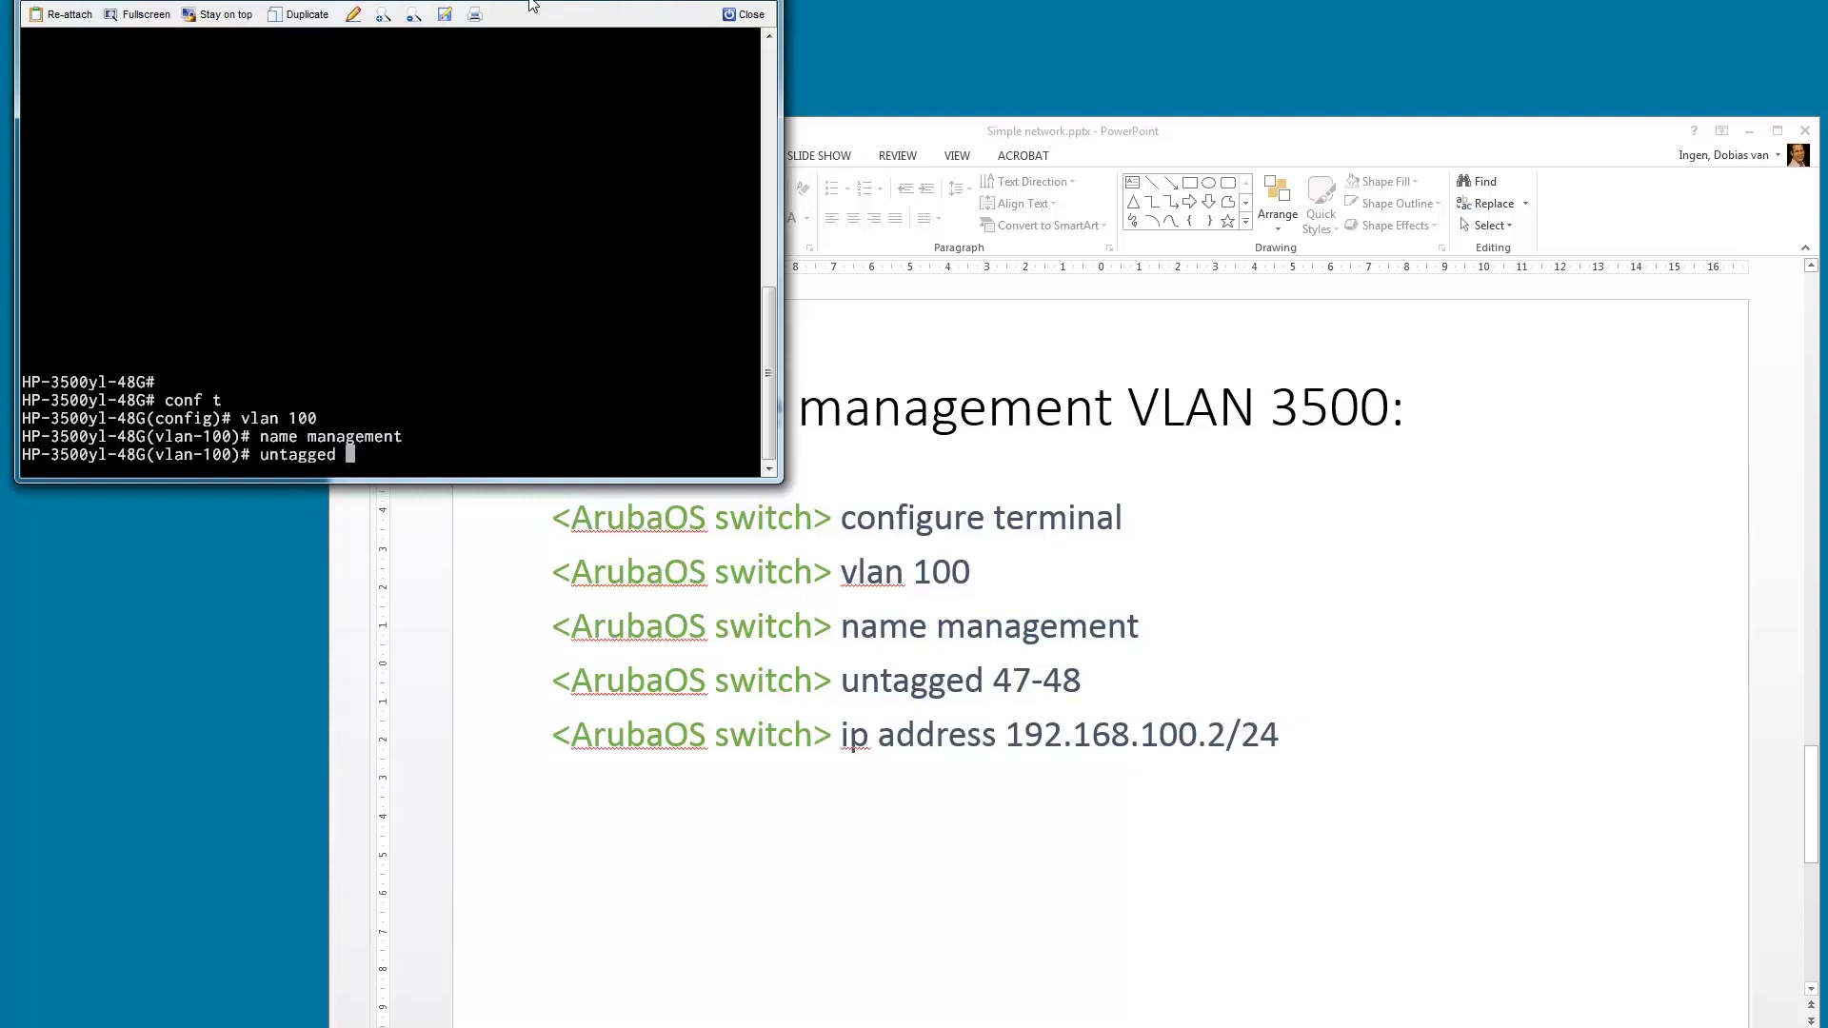
text(47-48)
key(Return)
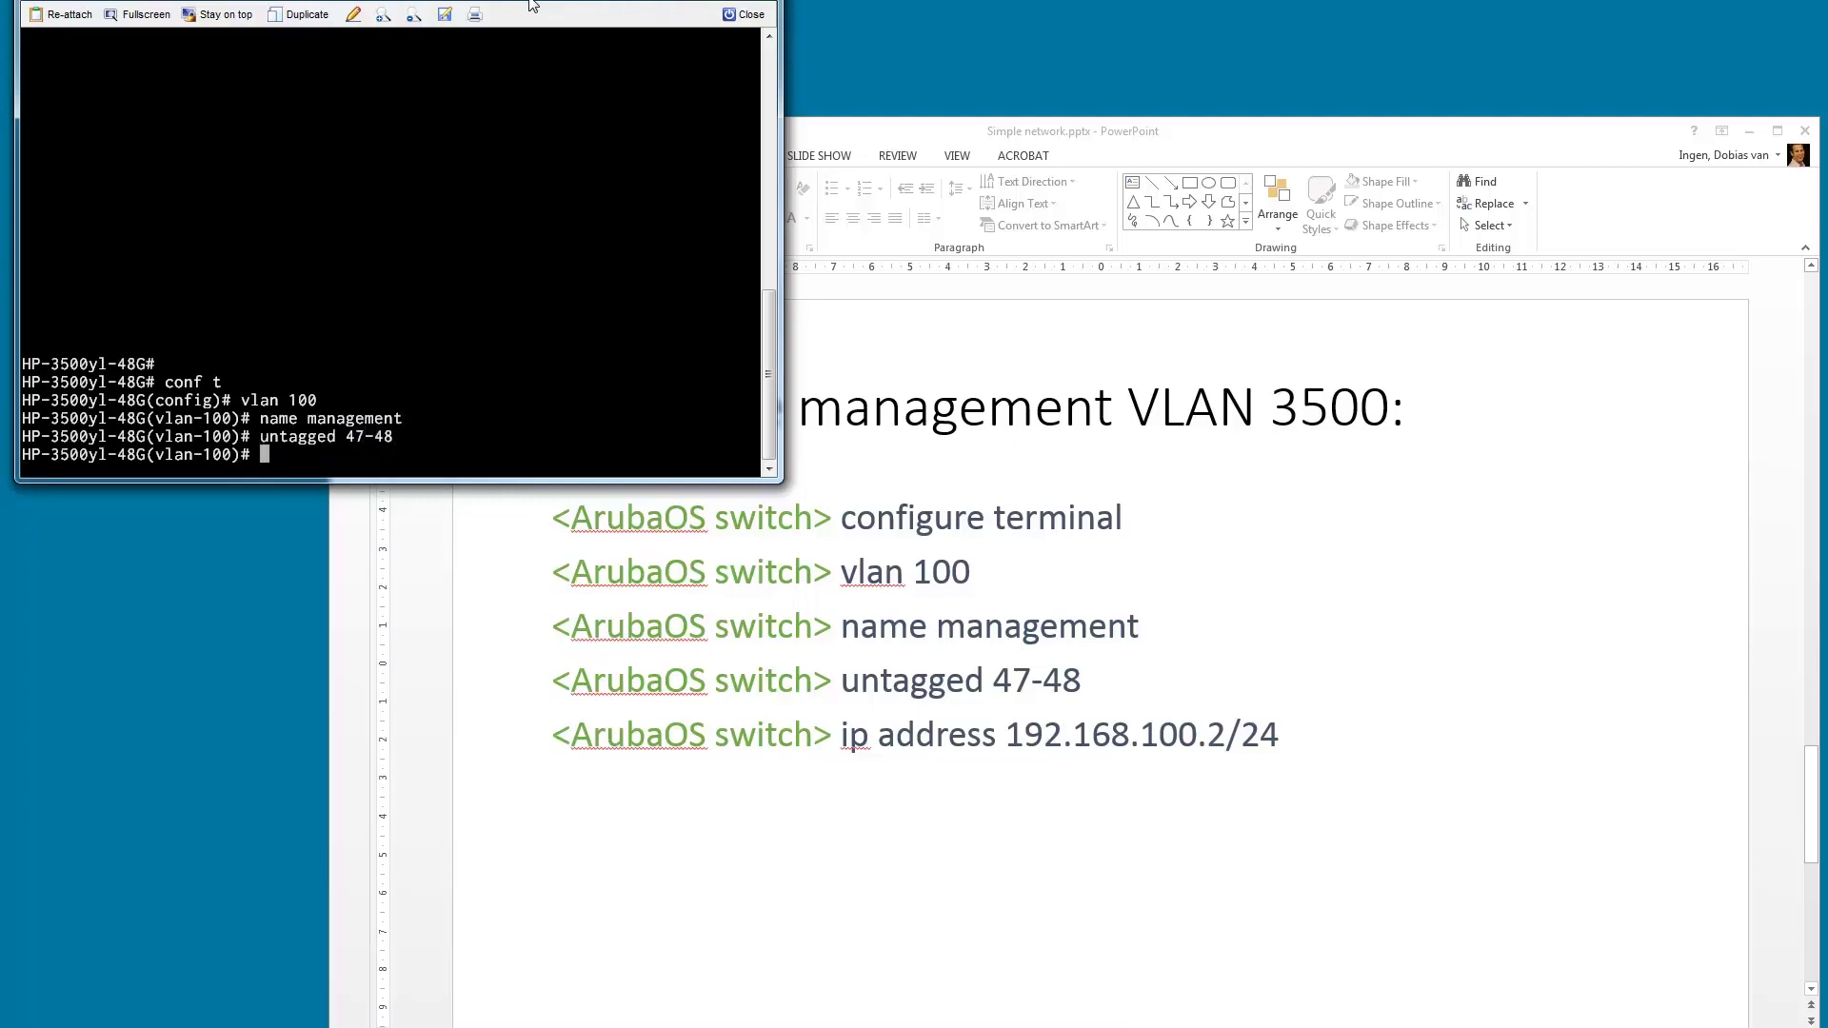
- Assign the IP address 192.168.100.2/24 to VLAN 100 on the 3500yl and save the configuration to memory
text(ip address 192.168.100.2)
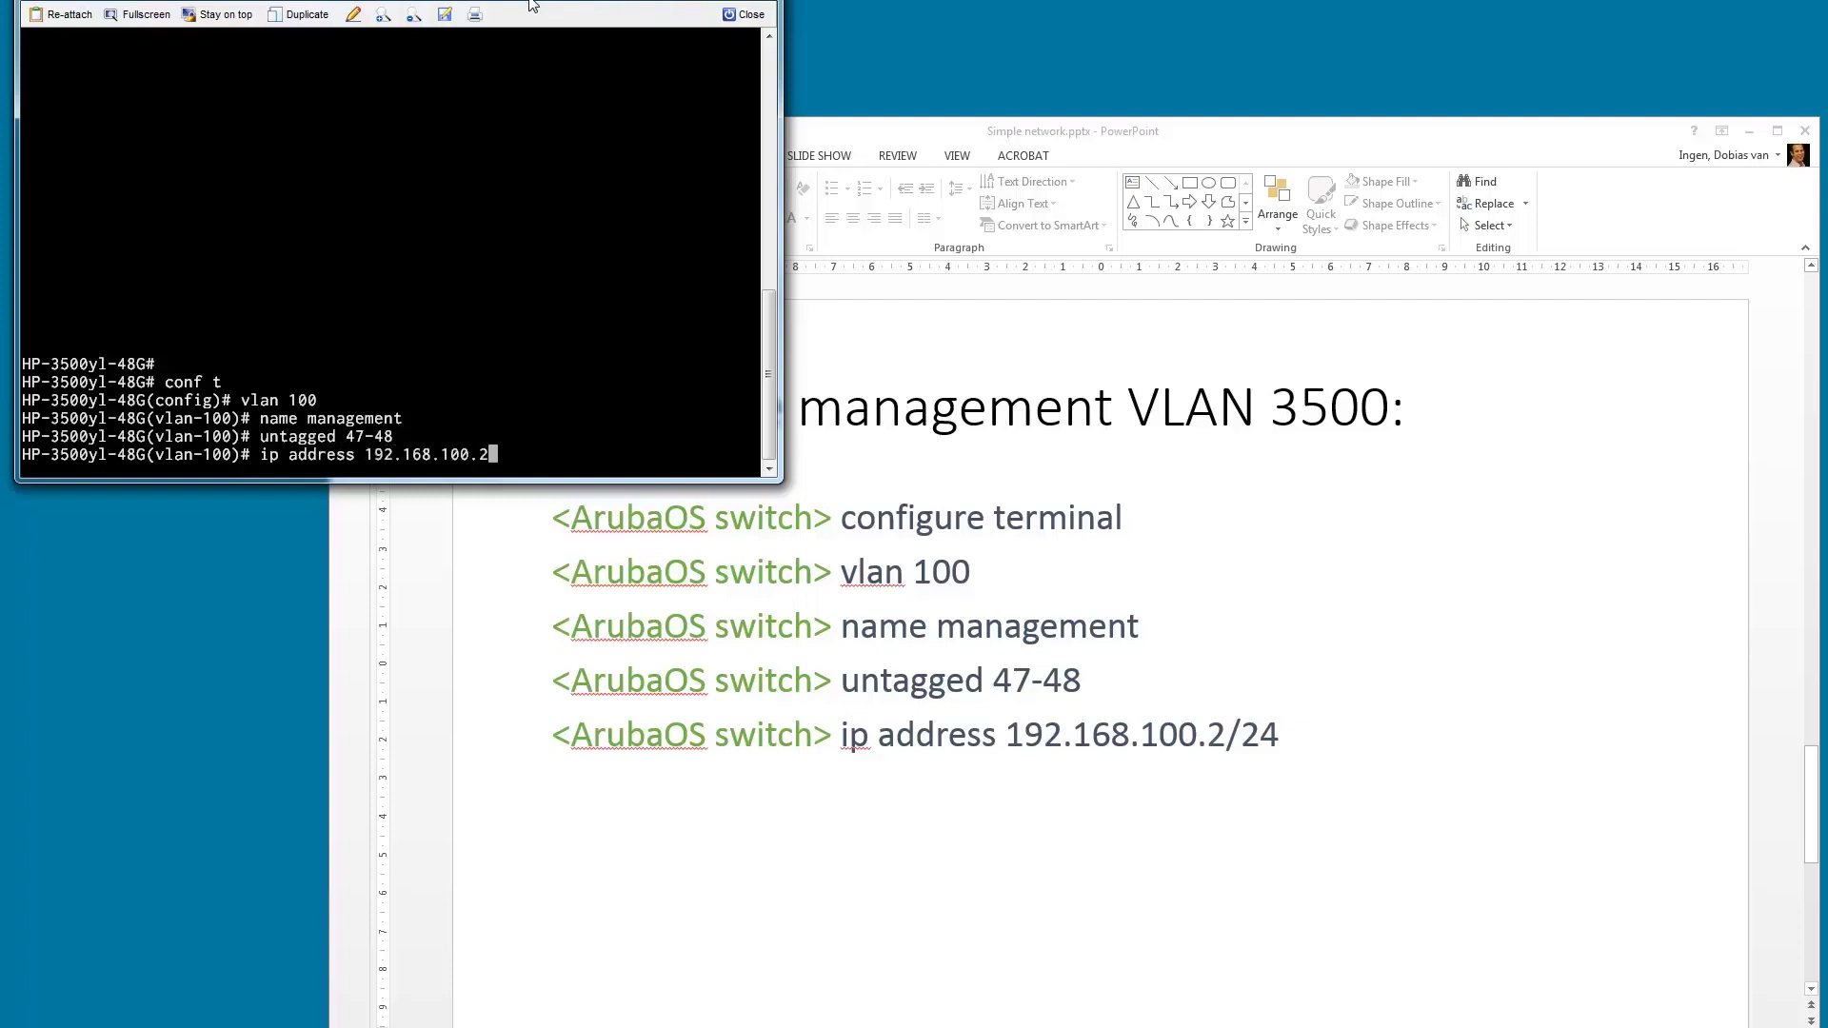
text(/24)
key(Return)
text(wr mem)
key(Return)
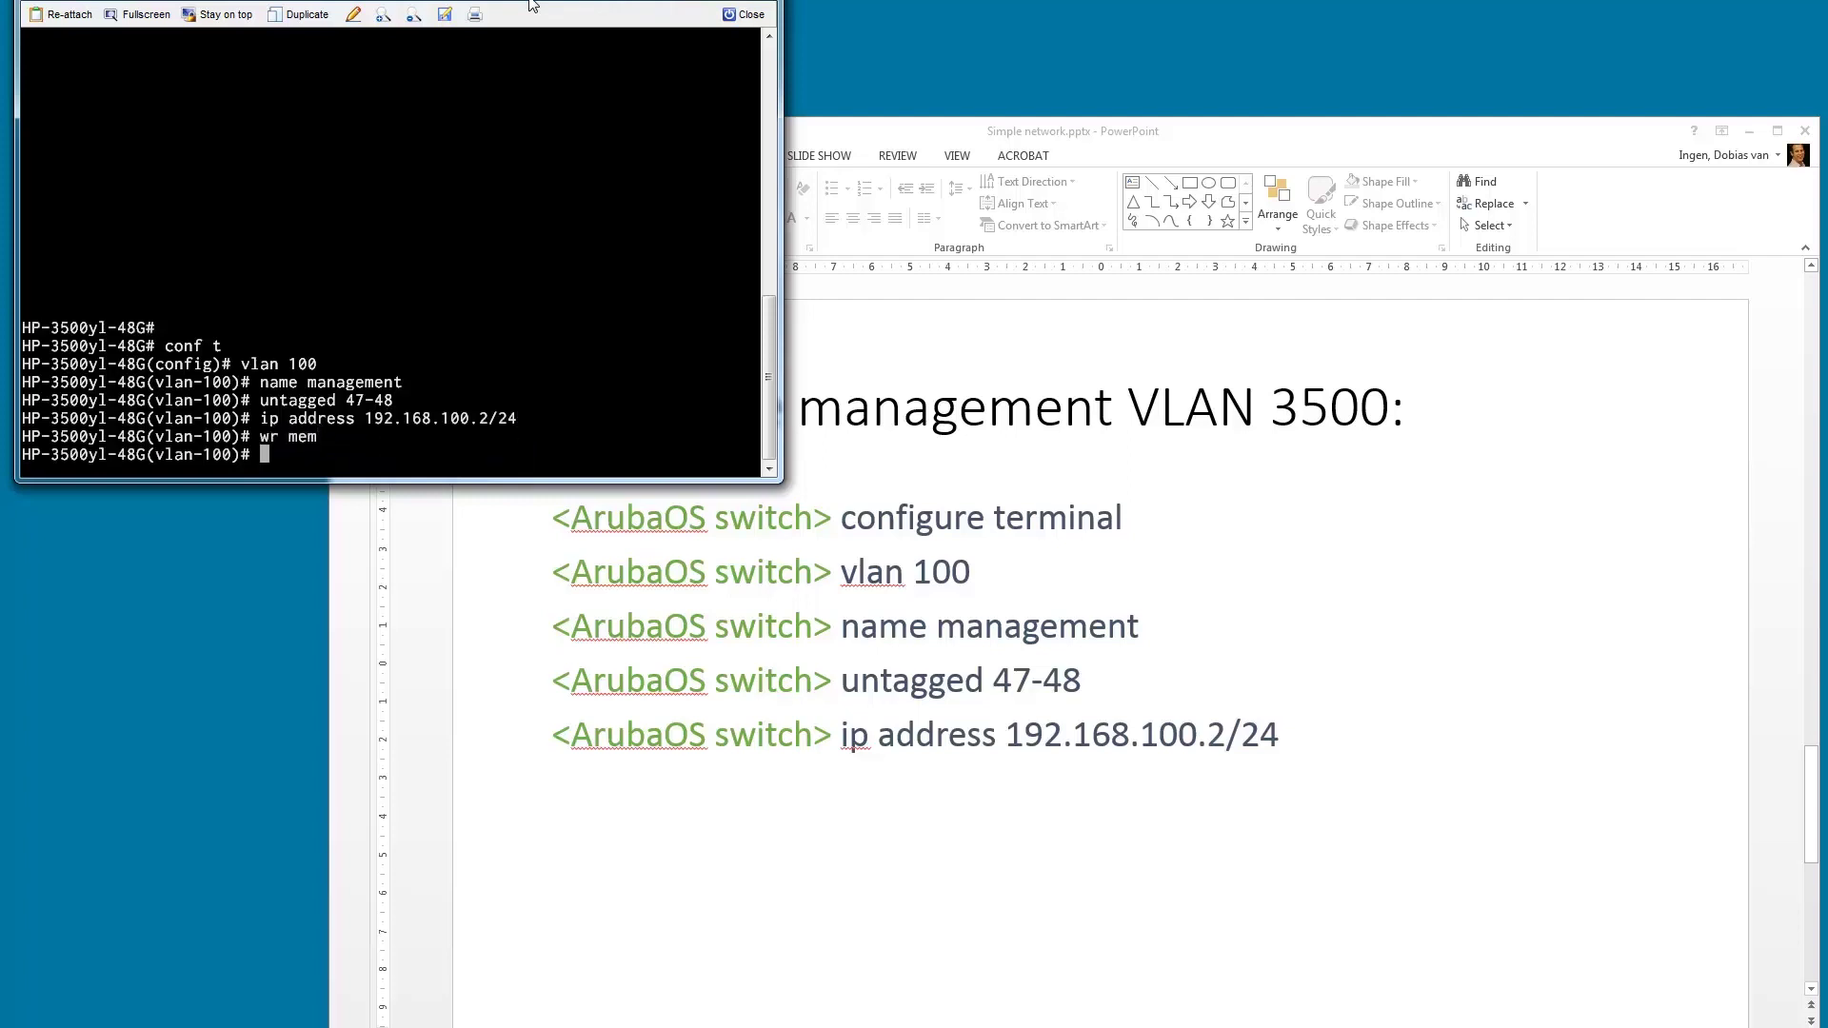
- Display the 3500yl's running configuration from the configuration context to check VLAN 100
text(sh run)
key(Return)
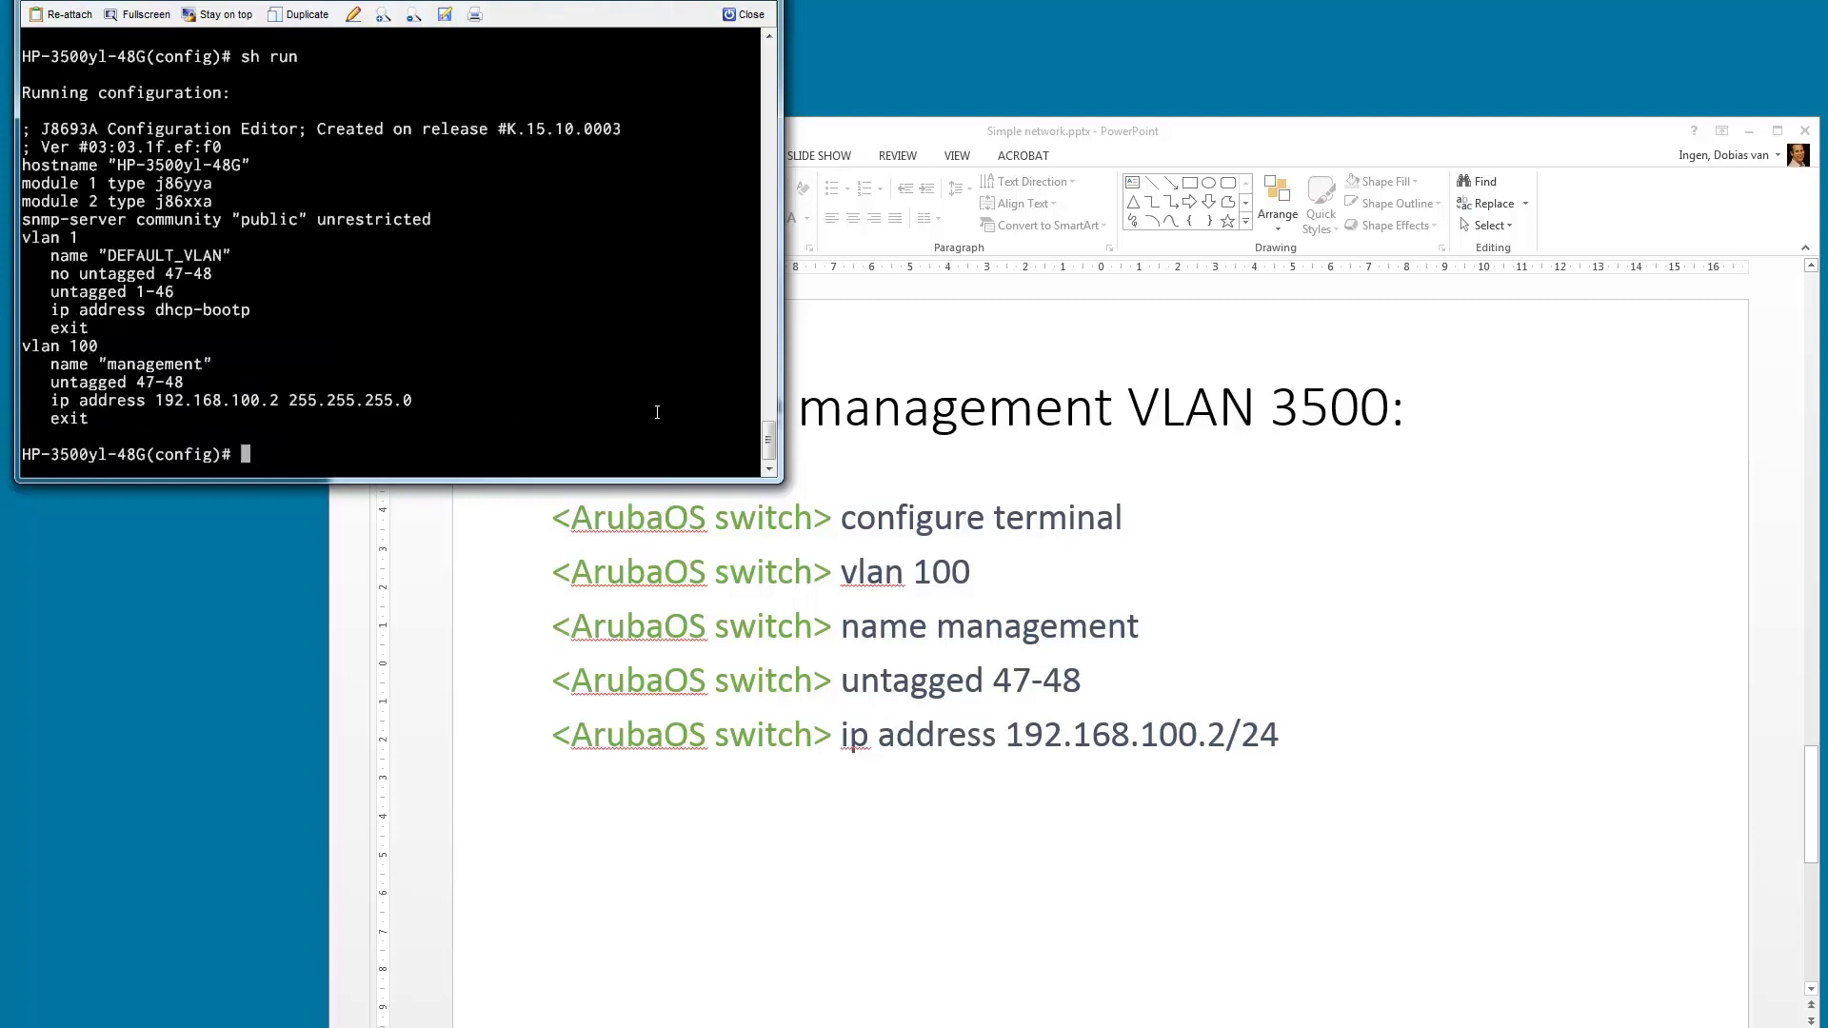